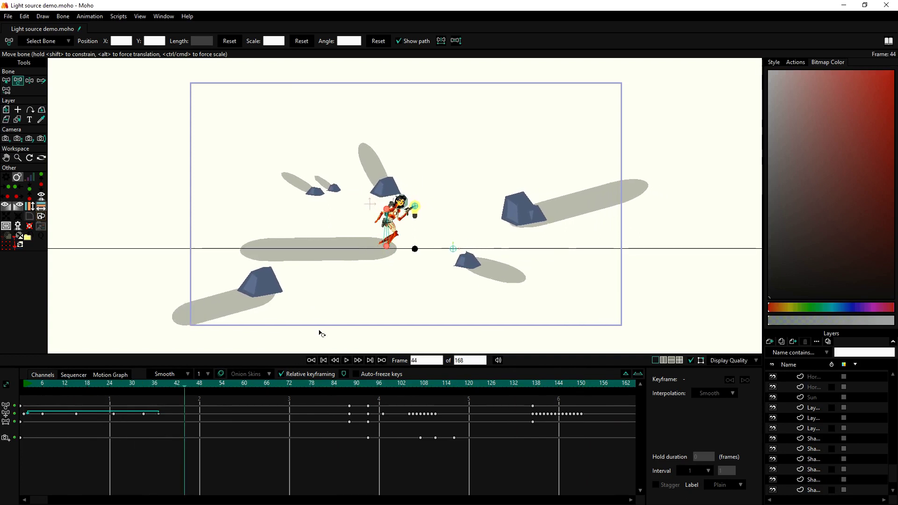
# At frame 44, move the light bulb and the ground line handle through several positions to test how the shadows respond.
pyautogui.press('z')
pyautogui.moveTo(416, 206); pyautogui.dragTo(610, 100)
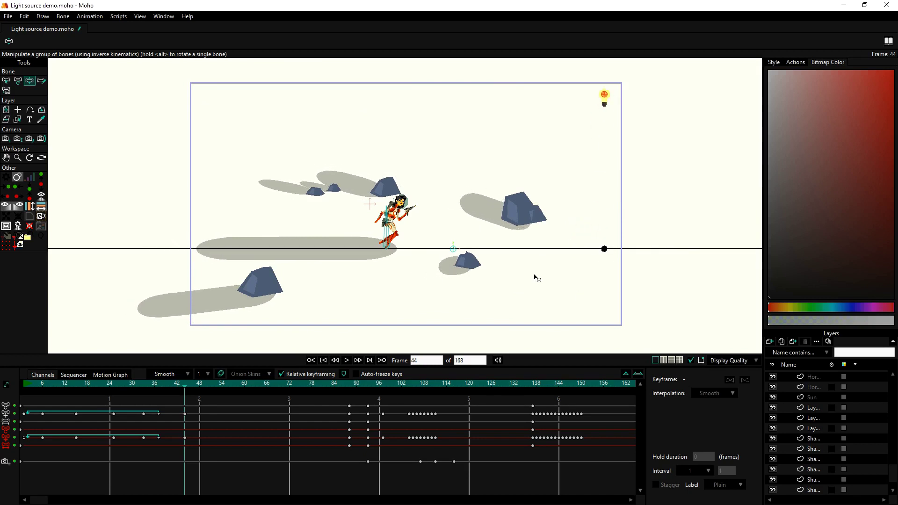
pyautogui.moveTo(453, 252); pyautogui.dragTo(439, 134)
pyautogui.moveTo(607, 111)
pyautogui.mouseDown()
pyautogui.moveTo(284, 115)
pyautogui.moveTo(199, 85)
pyautogui.mouseUp()
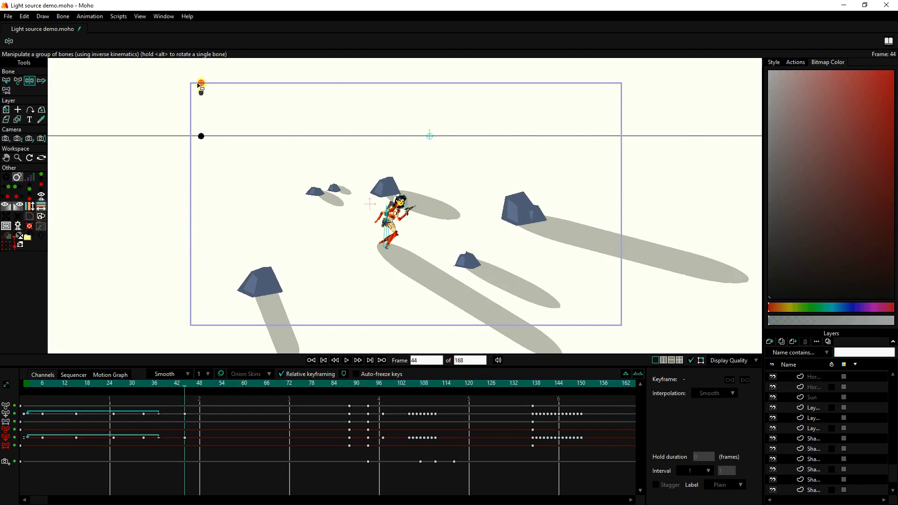
pyautogui.moveTo(423, 145); pyautogui.dragTo(446, 327)
pyautogui.moveTo(200, 85); pyautogui.dragTo(550, 110)
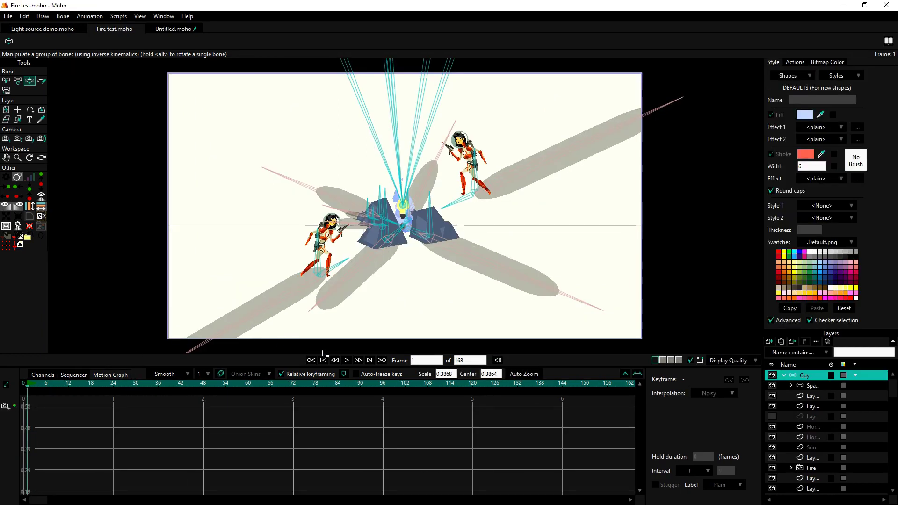
# Play the Fire test animation twice and stop it at frame 36.
pyautogui.press('space')
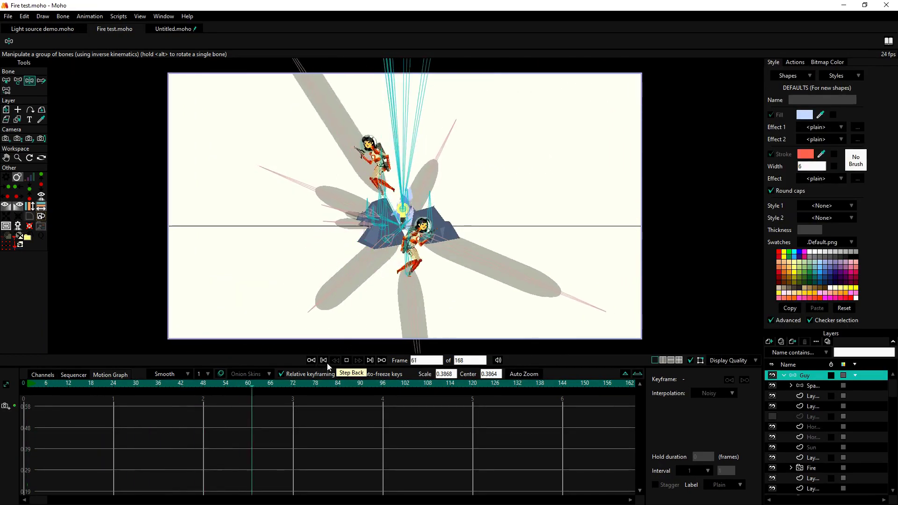
pyautogui.click(347, 361)
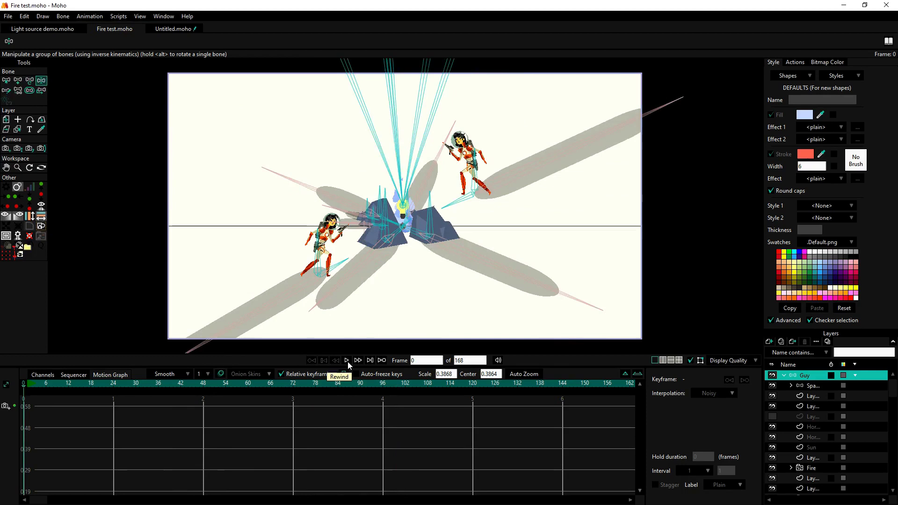
pyautogui.click(348, 361)
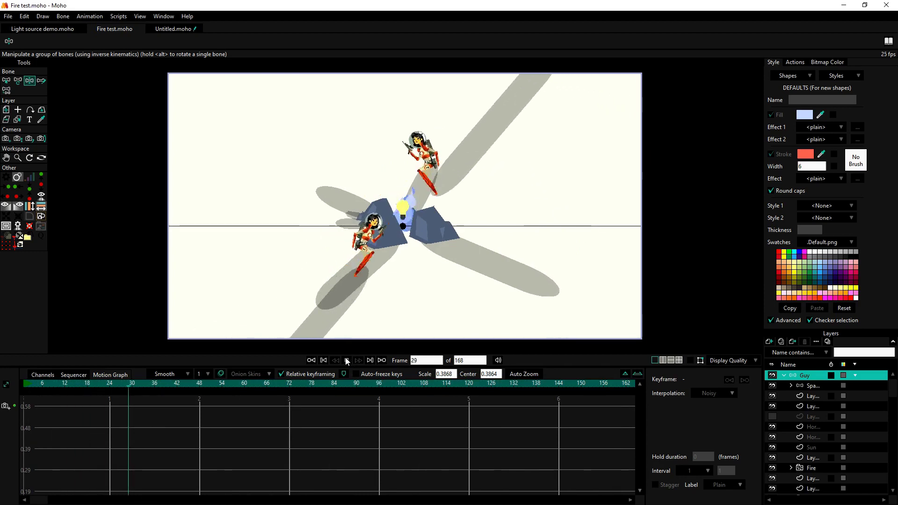
pyautogui.click(347, 361)
# Hide the shy bones and move the light bulb and the ground line handle away from the rocks at frame 36.
pyautogui.click(63, 17)
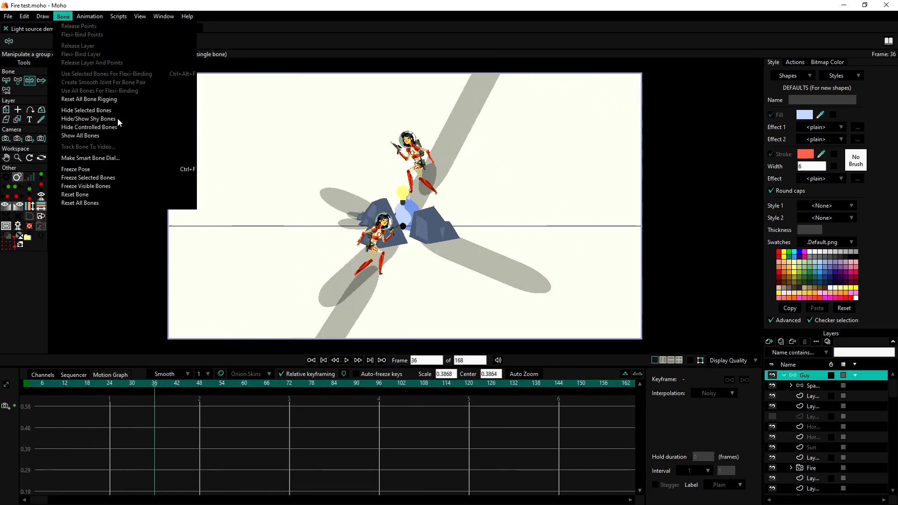
pyautogui.click(118, 120)
pyautogui.moveTo(403, 228); pyautogui.dragTo(504, 144)
pyautogui.moveTo(299, 227)
pyautogui.mouseDown()
pyautogui.moveTo(289, 176)
pyautogui.moveTo(273, 163)
pyautogui.moveTo(267, 203)
pyautogui.moveTo(300, 393)
pyautogui.moveTo(295, 186)
pyautogui.moveTo(295, 229)
pyautogui.mouseUp()
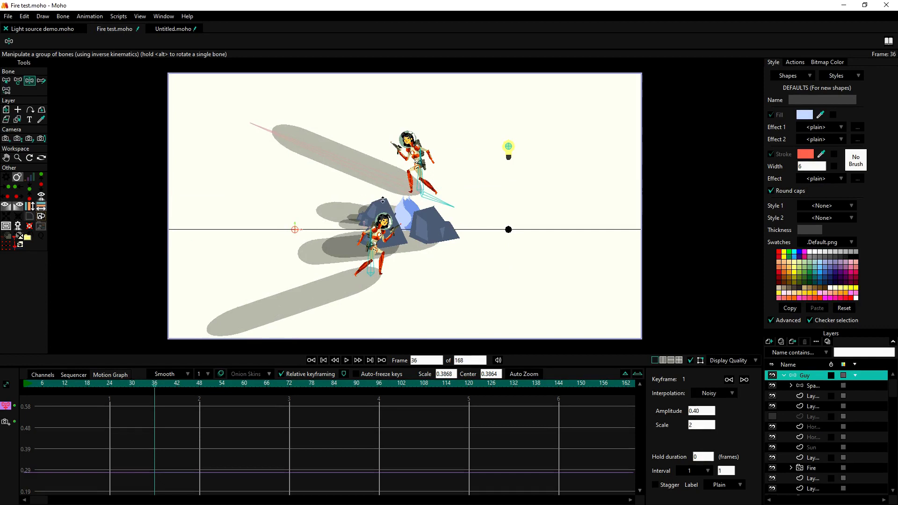
pyautogui.moveTo(508, 146); pyautogui.dragTo(544, 156)
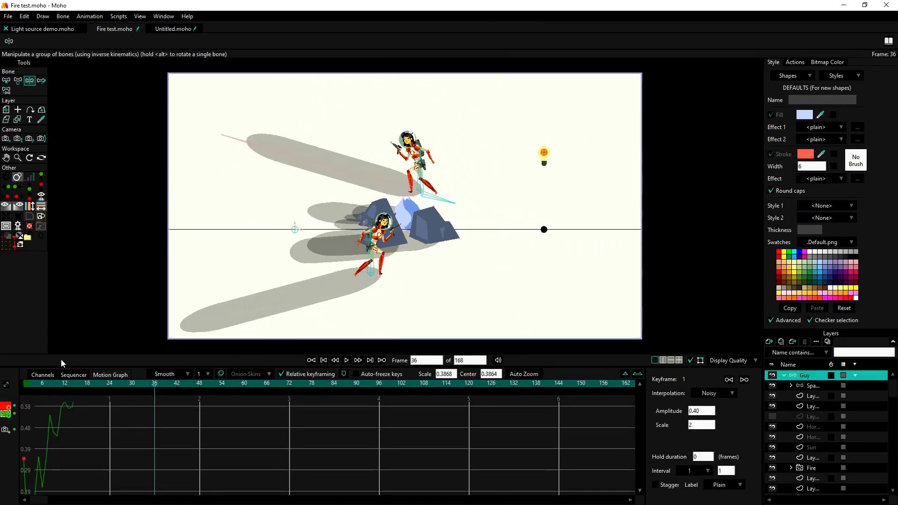
# Delete the bone keyframes at frame 36 and bring up the motion graph.
pyautogui.scroll(-3, 61, 453)
pyautogui.click(39, 375)
pyautogui.moveTo(198, 443); pyautogui.dragTo(173, 441)
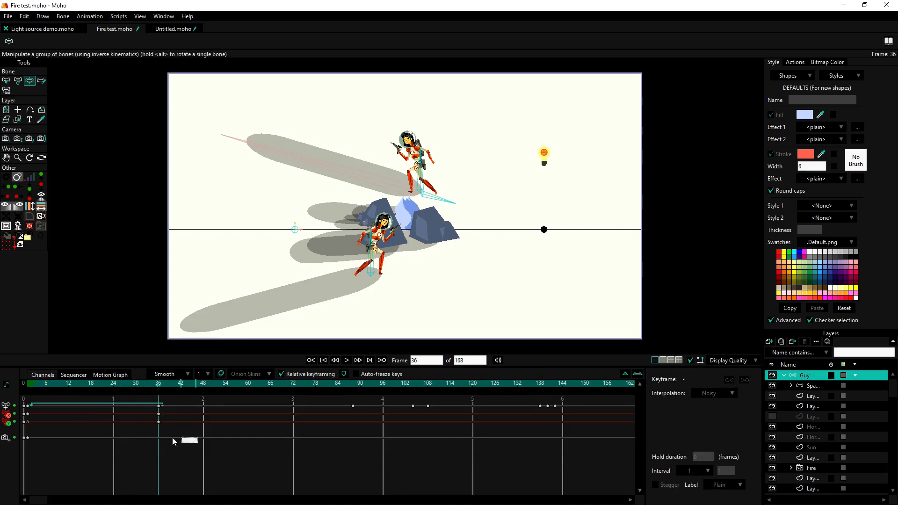
pyautogui.moveTo(159, 406); pyautogui.dragTo(159, 407)
pyautogui.press('Delete')
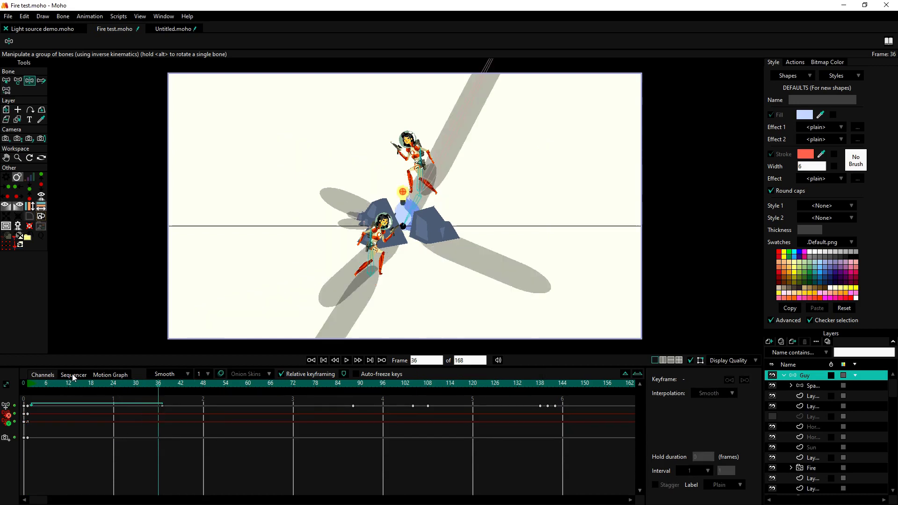
pyautogui.click(112, 376)
pyautogui.scroll(4, 187, 432)
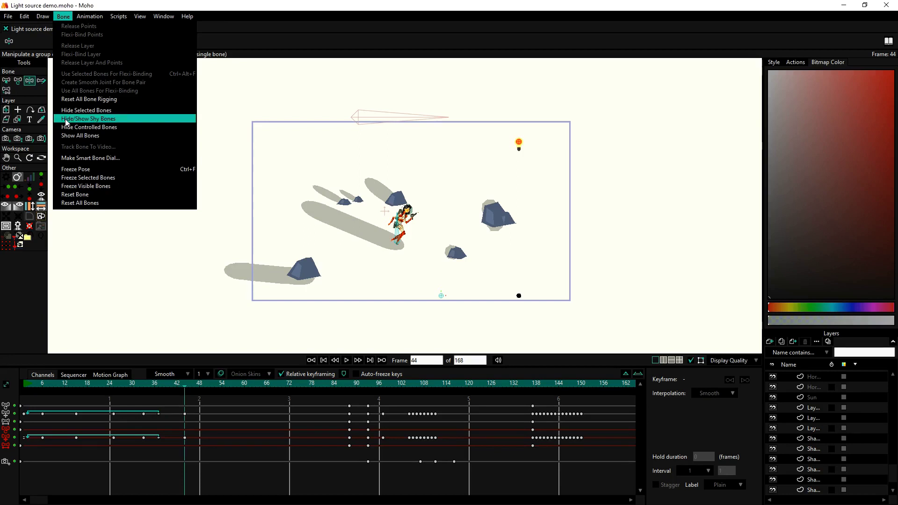
# Show the shy bones in Light source demo and reposition the light bulb near the character at frames 44 and 76.
pyautogui.click(67, 121)
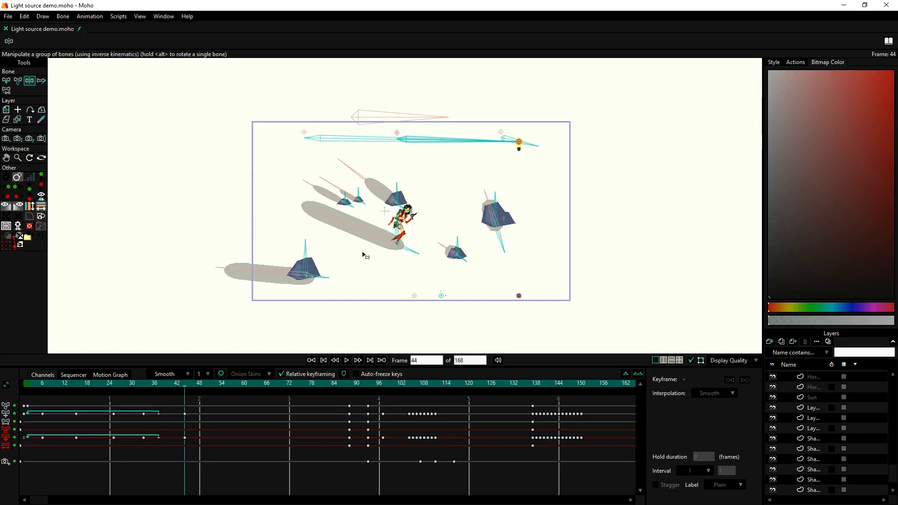
pyautogui.scroll(2, 376, 254)
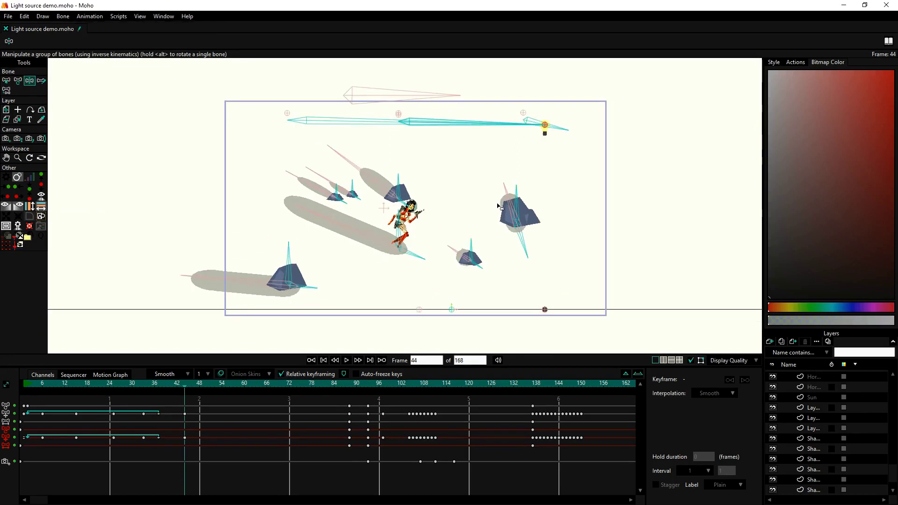
pyautogui.moveTo(547, 130); pyautogui.dragTo(438, 189)
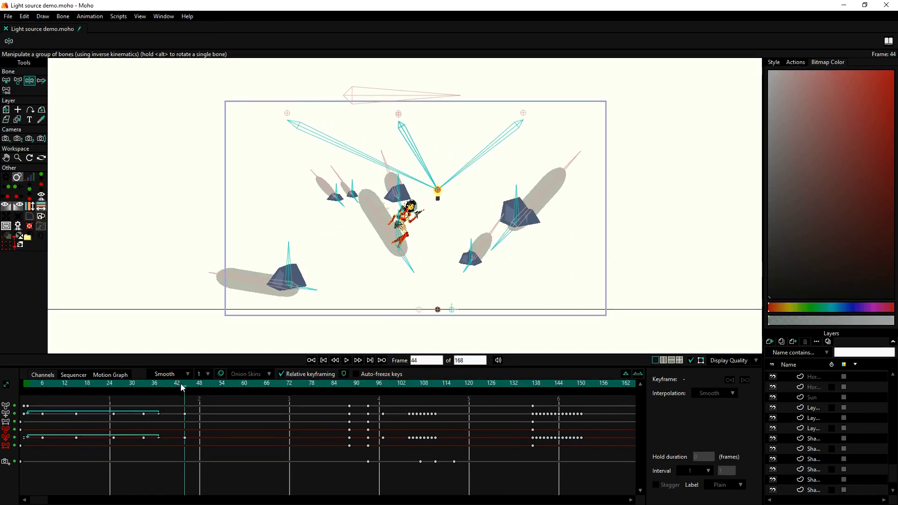
pyautogui.moveTo(183, 387); pyautogui.dragTo(305, 384)
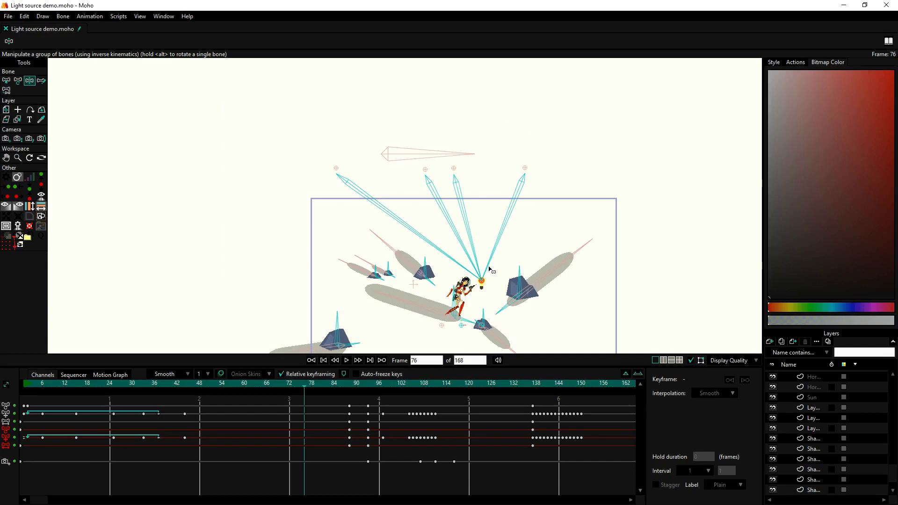
pyautogui.moveTo(483, 281); pyautogui.dragTo(470, 265)
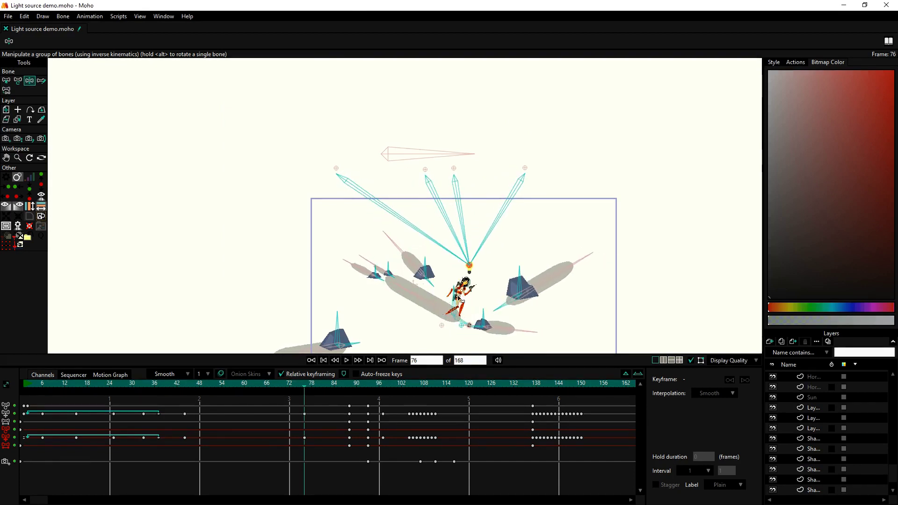
# Switch Independent angle off and back on for the upright bone of the rock behind the character to test its effect.
pyautogui.moveTo(459, 297); pyautogui.dragTo(446, 240)
pyautogui.scroll(5, 437, 229)
pyautogui.moveTo(410, 215); pyautogui.dragTo(426, 233)
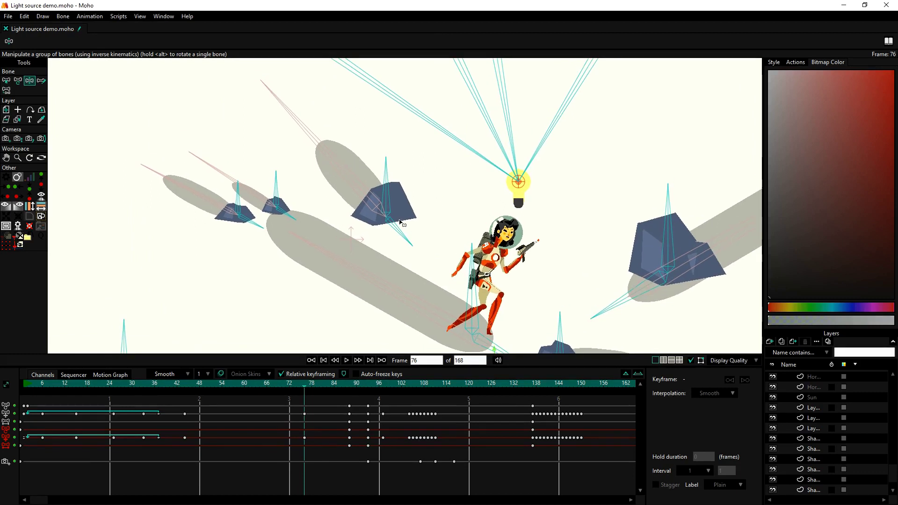
pyautogui.press('z')
pyautogui.click(390, 207)
pyautogui.click(33, 43)
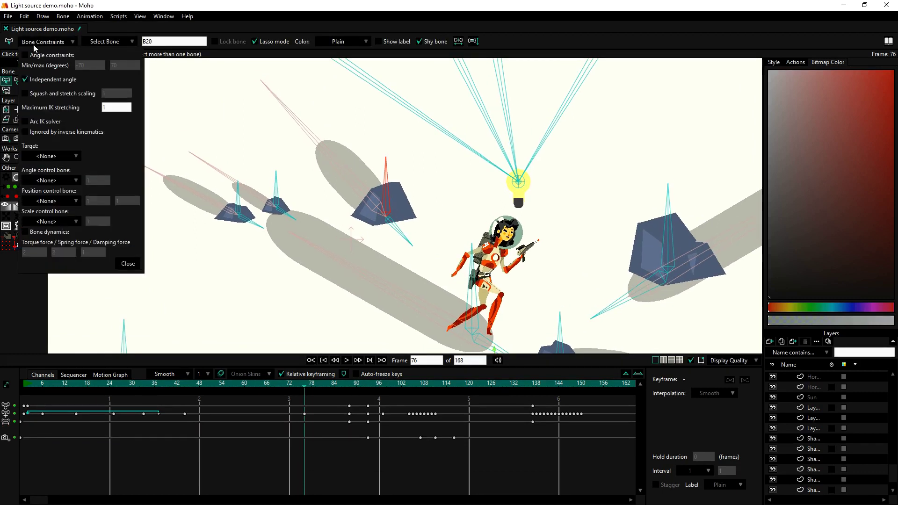
pyautogui.click(25, 80)
pyautogui.click(25, 80)
pyautogui.click(25, 80)
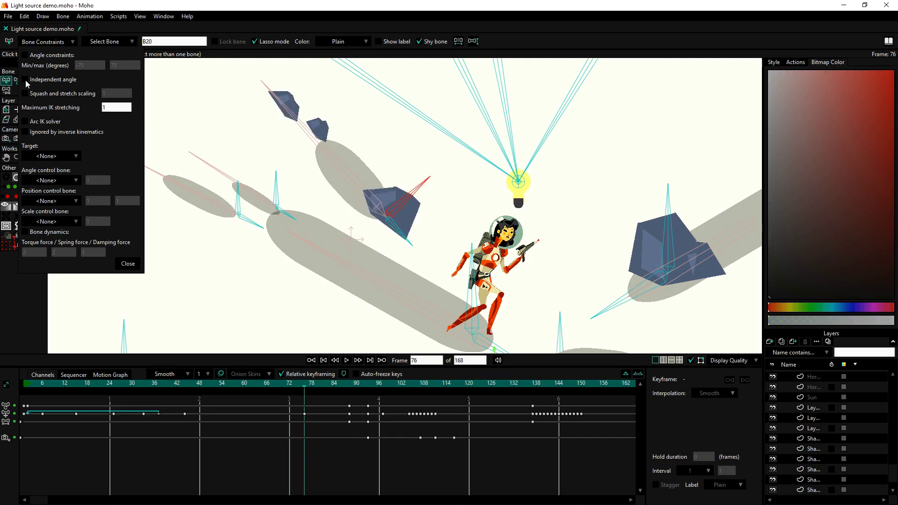
pyautogui.click(25, 81)
pyautogui.click(128, 264)
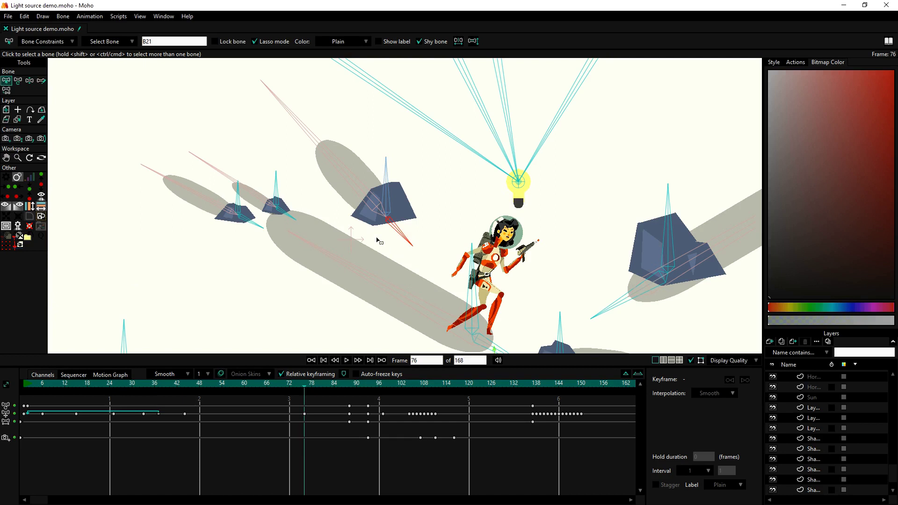
# Examine the Target constraint and the available target bones for the rock's small bone B21.
pyautogui.click(42, 42)
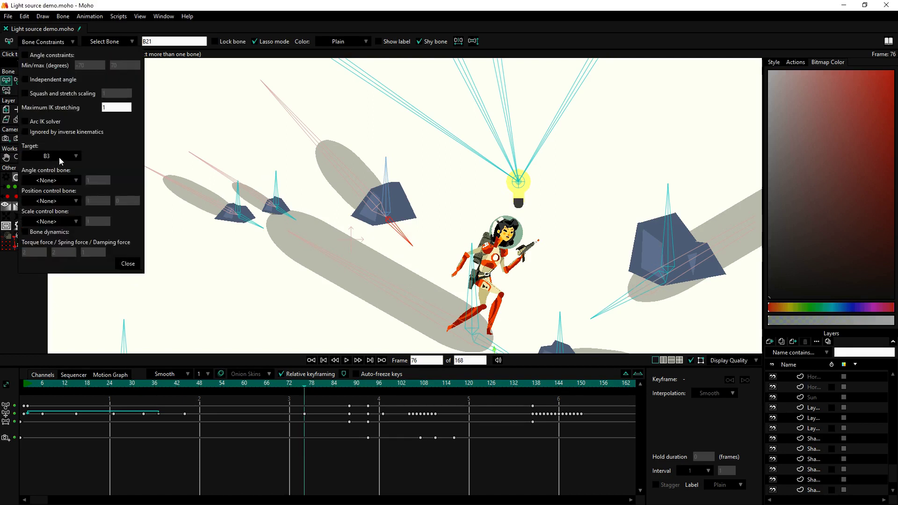
pyautogui.click(51, 157)
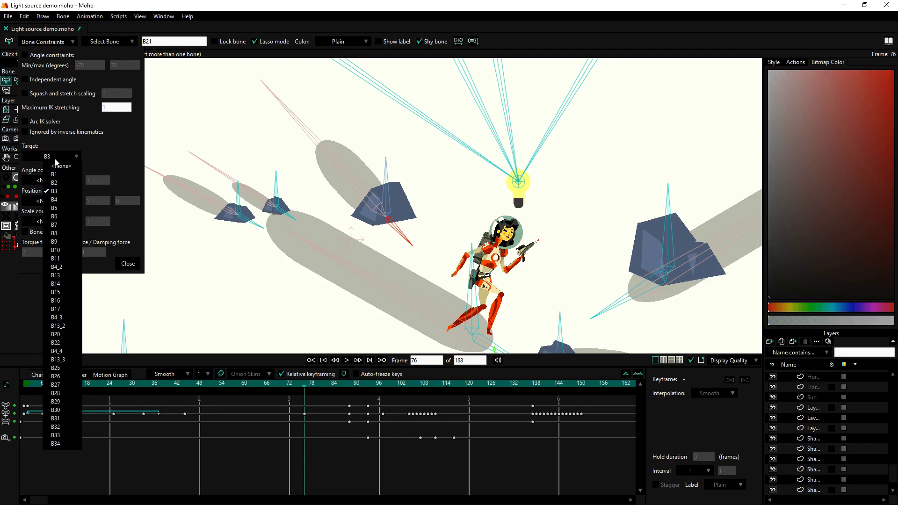
pyautogui.click(134, 268)
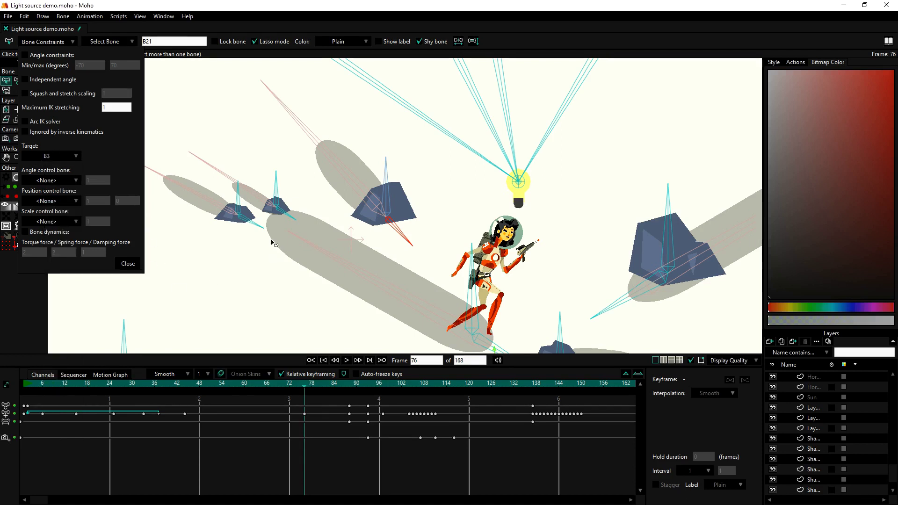
# Examine the Scale control bone setting and its choices for the rock's shadow bone B22.
pyautogui.moveTo(272, 241); pyautogui.dragTo(284, 248)
pyautogui.click(354, 178)
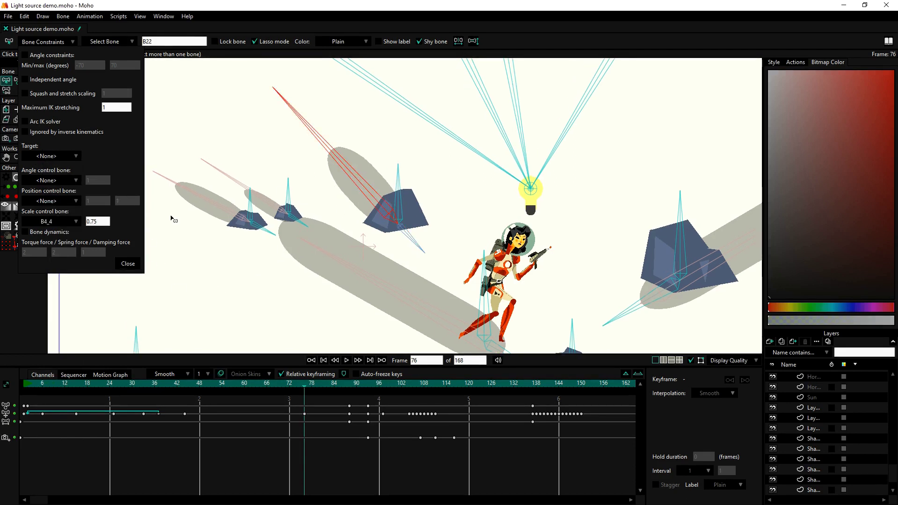
pyautogui.click(50, 222)
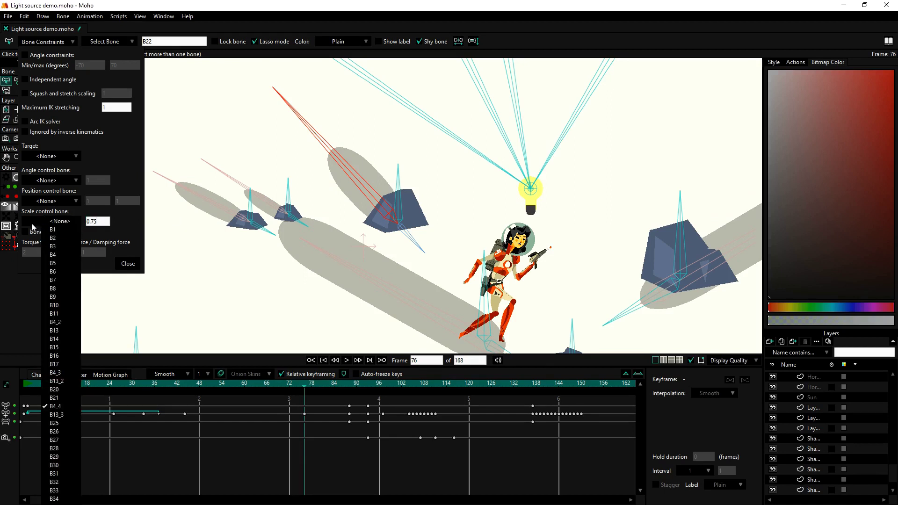
pyautogui.click(32, 228)
# Inspect the constraints of bone B4_4, which stretches to the light bulb, and compare them with shadow bone B22.
pyautogui.moveTo(353, 180); pyautogui.dragTo(372, 297)
pyautogui.scroll(-2, 376, 286)
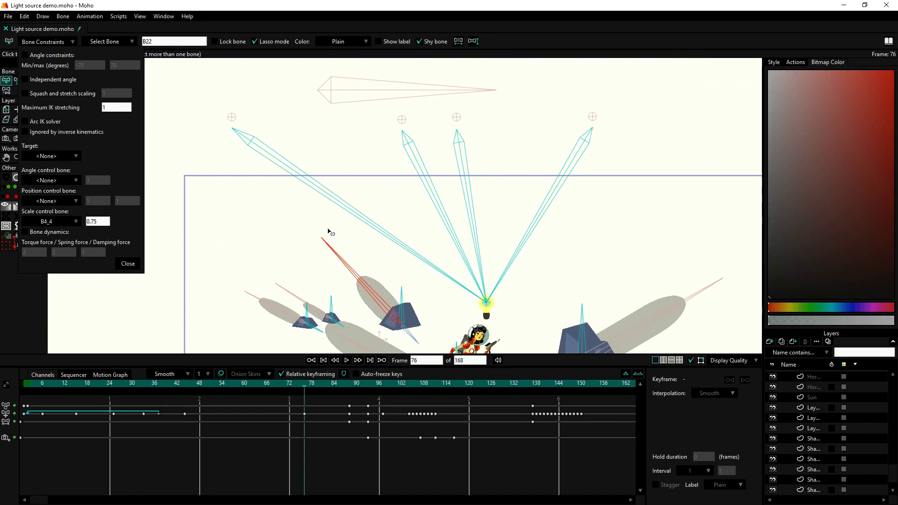
pyautogui.click(422, 185)
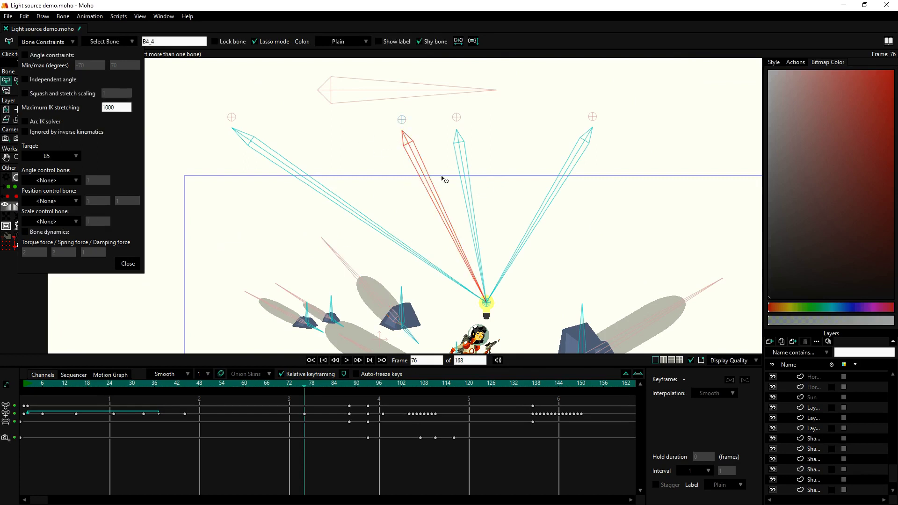
pyautogui.moveTo(448, 299); pyautogui.dragTo(435, 235)
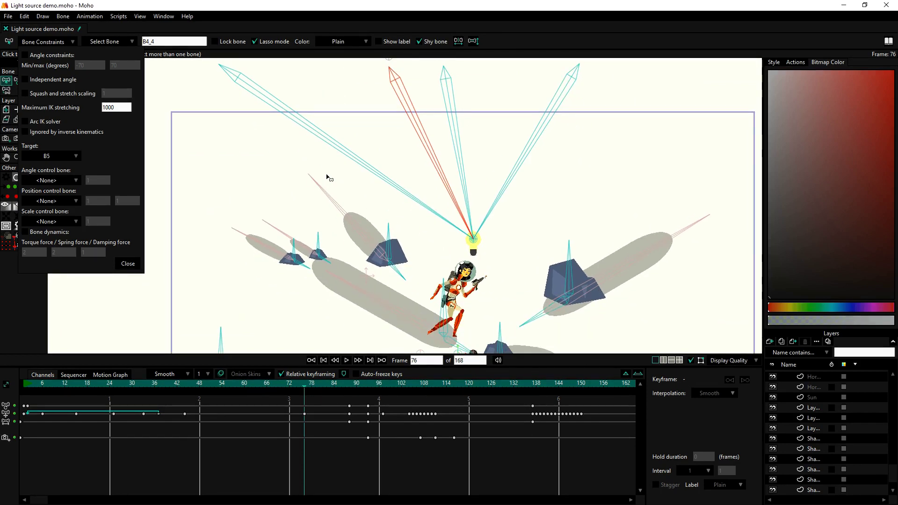
pyautogui.moveTo(326, 177); pyautogui.dragTo(333, 191)
pyautogui.click(357, 234)
pyautogui.scroll(-2, 445, 243)
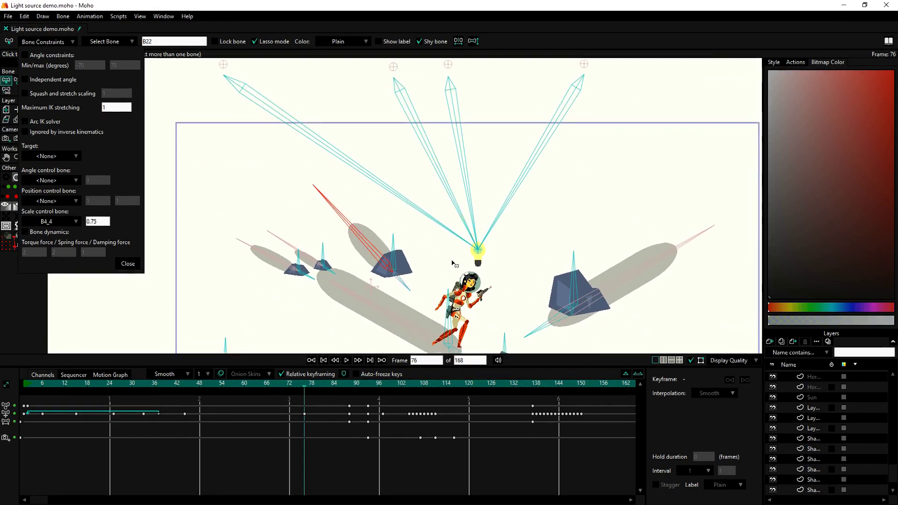
pyautogui.moveTo(452, 264); pyautogui.dragTo(449, 230)
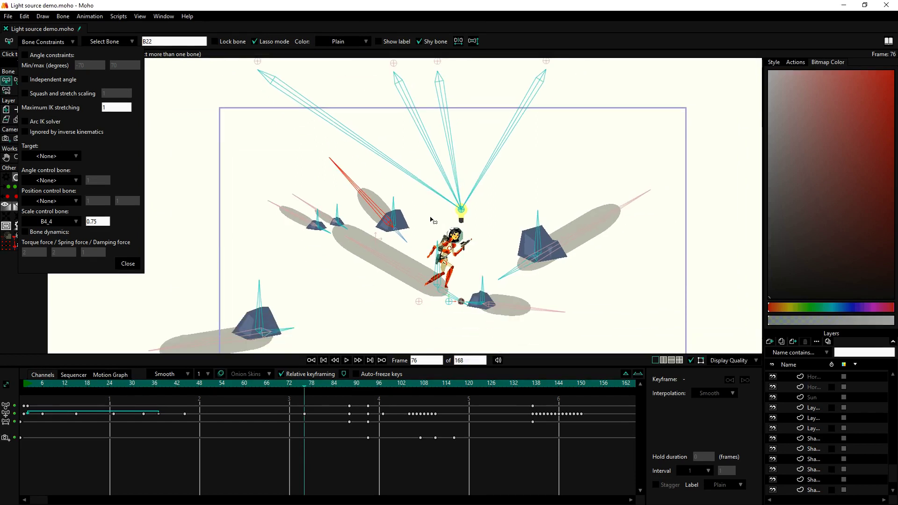
# Duplicate the Rock layer and move the copy to the empty area at about X -2.26, Y -0.64 on frame 0.
pyautogui.click(406, 223)
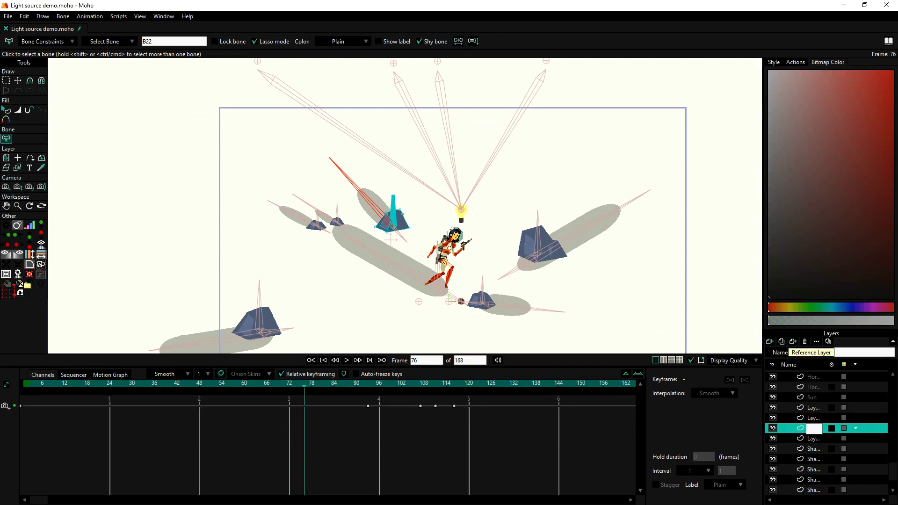
pyautogui.click(784, 342)
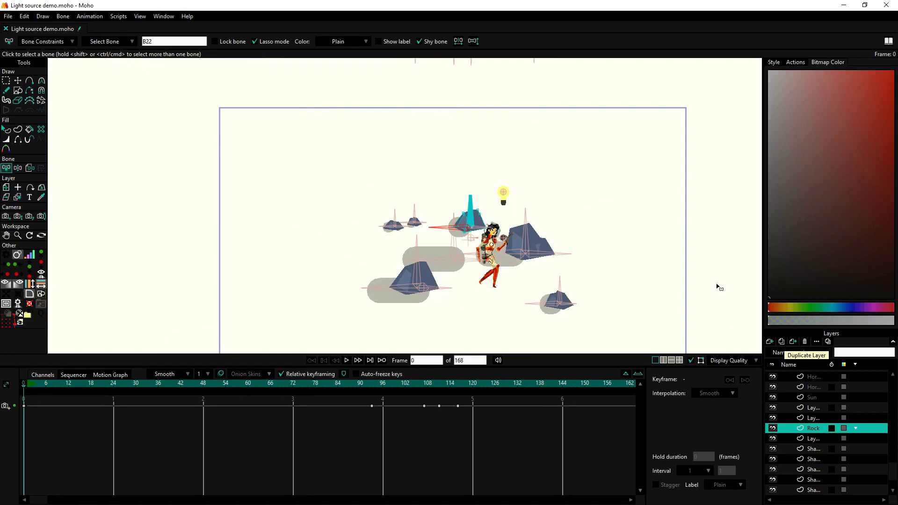
pyautogui.press('m')
pyautogui.moveTo(595, 234); pyautogui.dragTo(450, 273)
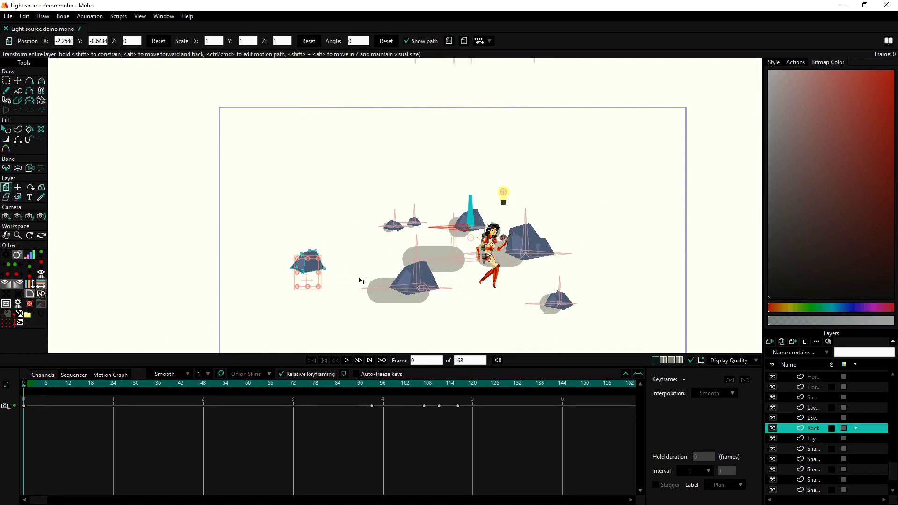
# Duplicate the front rock's Shadow layer and move the copy behind the new rock at about X -2.30, Y -0.50.
pyautogui.click(380, 293)
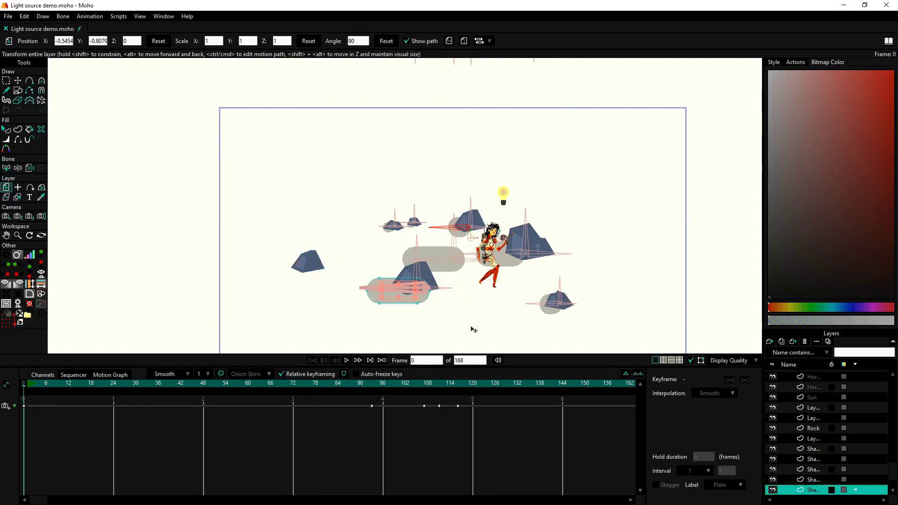
pyautogui.click(783, 342)
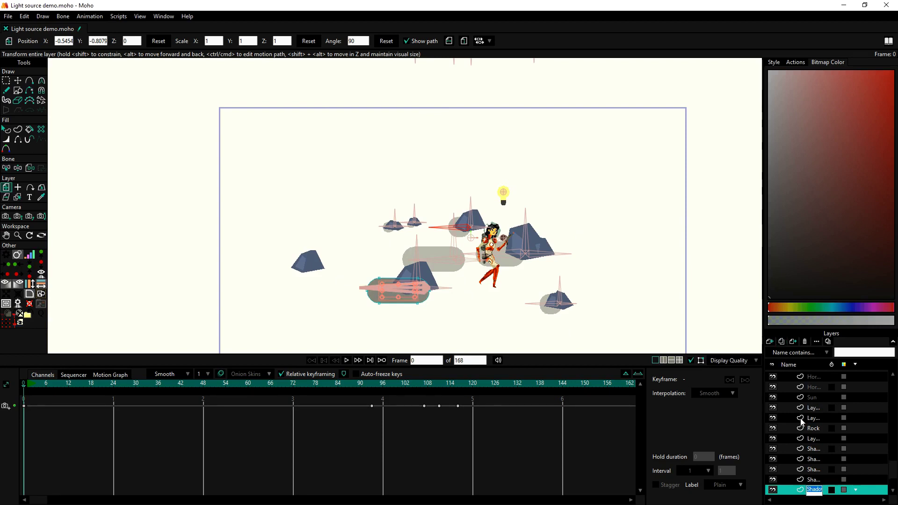
pyautogui.moveTo(536, 265); pyautogui.dragTo(434, 248)
pyautogui.moveTo(384, 268); pyautogui.dragTo(486, 249)
pyautogui.scroll(5, 417, 282)
pyautogui.moveTo(421, 261); pyautogui.dragTo(519, 224)
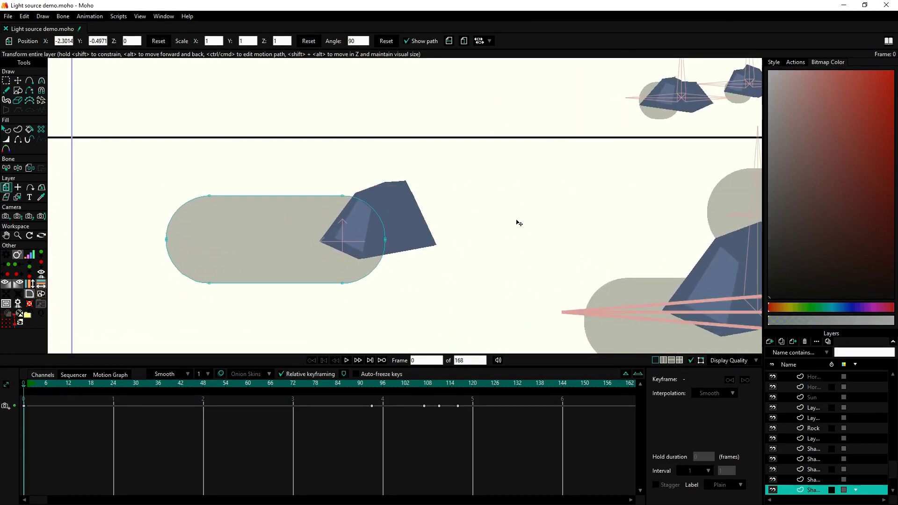
# Move the copied shadow's far-end points toward the new rock to shorten the shape into a near circle.
pyautogui.press('t')
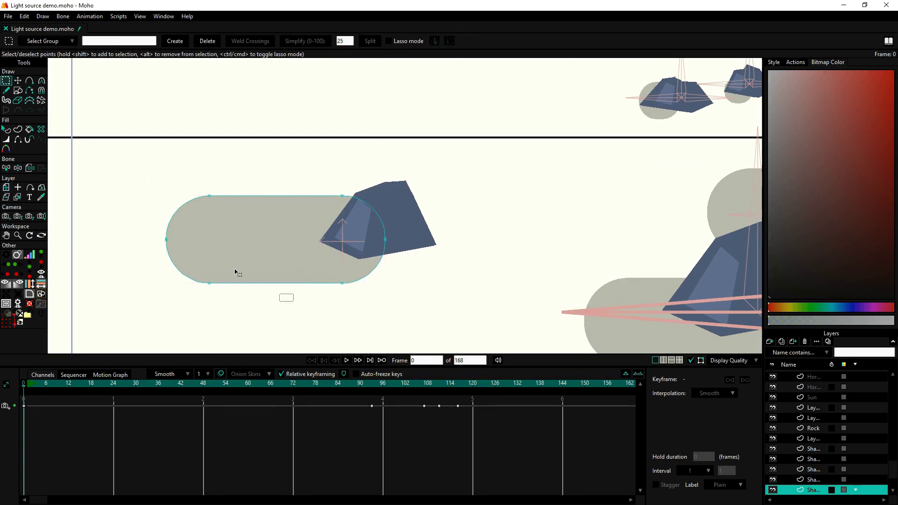
pyautogui.moveTo(295, 302); pyautogui.dragTo(77, 168)
pyautogui.moveTo(154, 162); pyautogui.dragTo(283, 185)
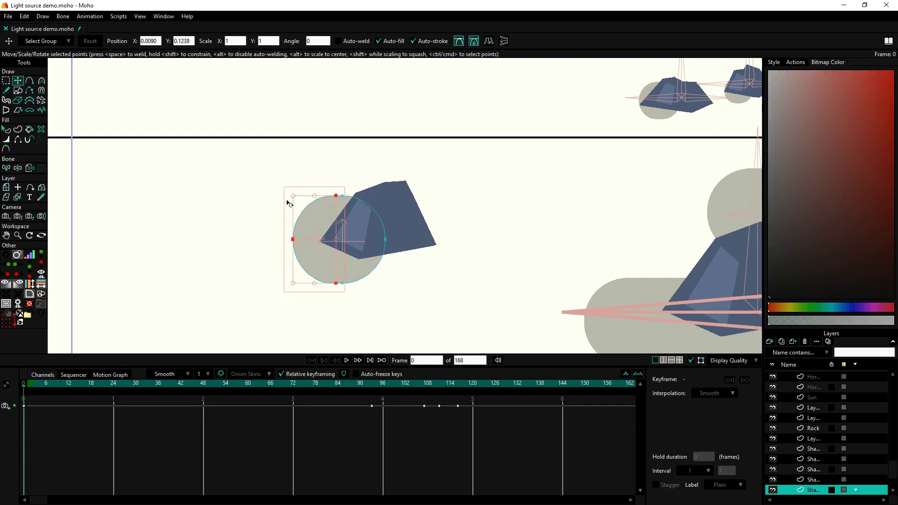
pyautogui.scroll(-4, 500, 154)
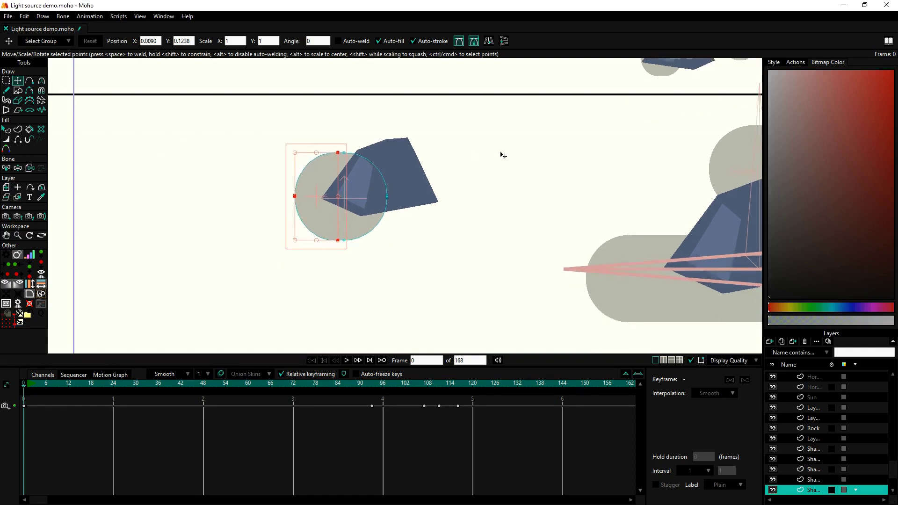
pyautogui.scroll(3, 873, 441)
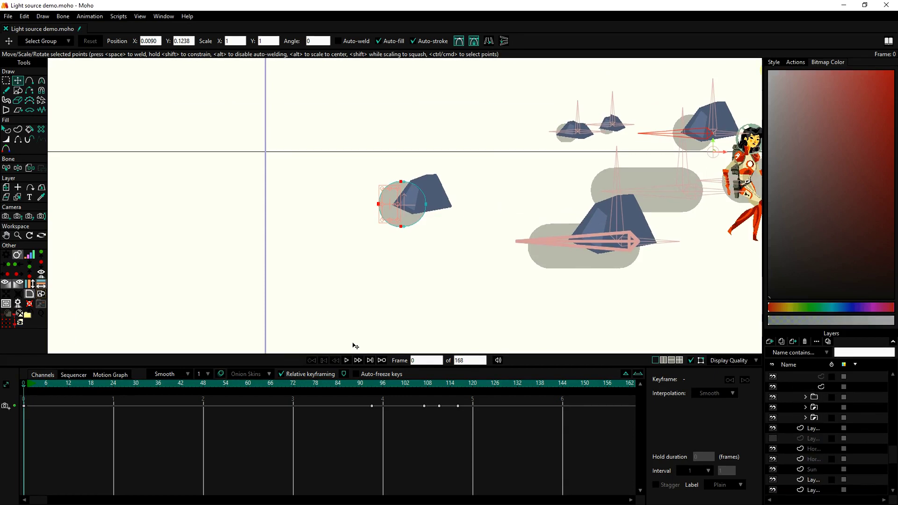
# Add an upright bone, a short horizontal bone and an opposite-facing shadow bone on the new rock, with bone strength 0.
pyautogui.press('a')
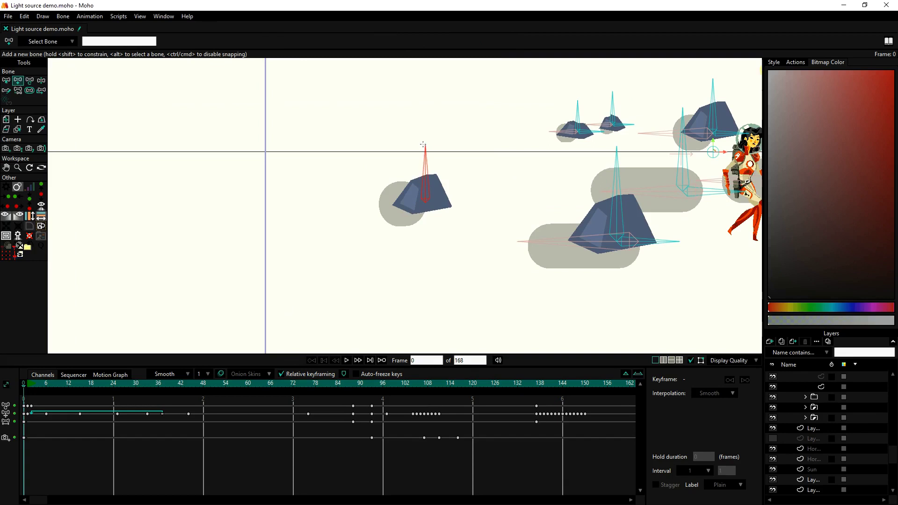
pyautogui.moveTo(425, 203); pyautogui.dragTo(344, 203)
pyautogui.press('s')
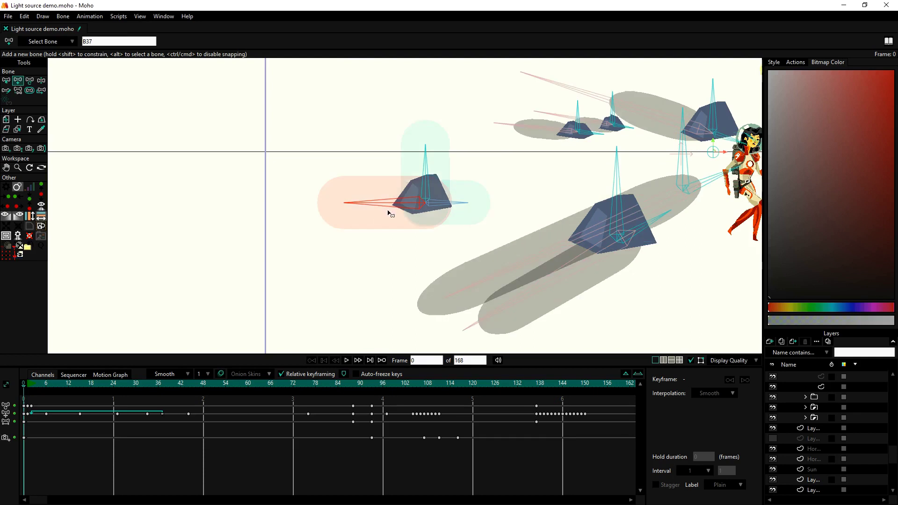
pyautogui.moveTo(445, 209); pyautogui.dragTo(17, 236)
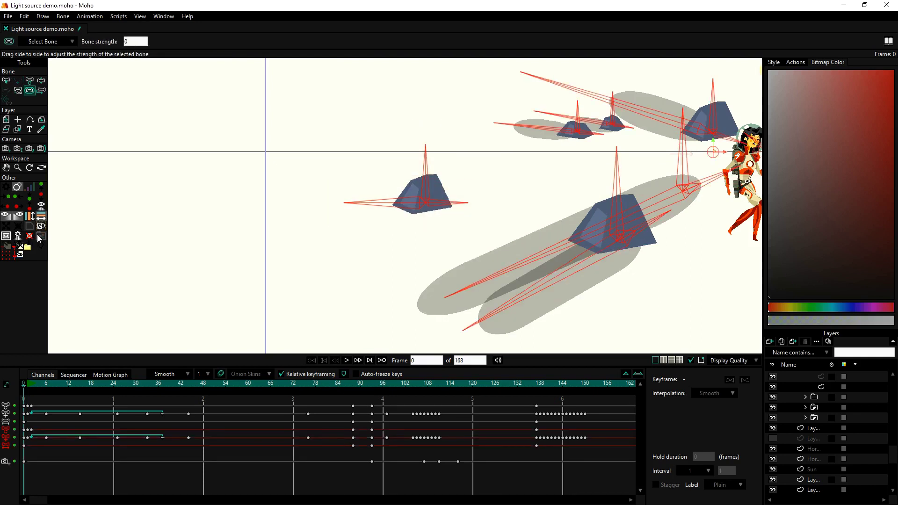
pyautogui.press('Return')
pyautogui.moveTo(390, 210); pyautogui.dragTo(341, 248)
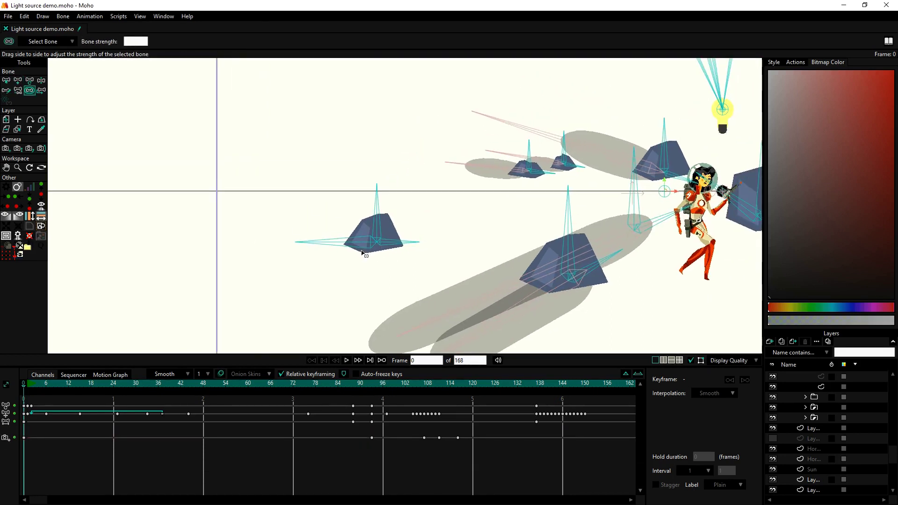
# Inspect the constraints of the new rock's upright bone B35.
pyautogui.press('b')
pyautogui.moveTo(388, 228)
pyautogui.mouseDown()
pyautogui.moveTo(332, 190)
pyautogui.moveTo(384, 185)
pyautogui.mouseUp()
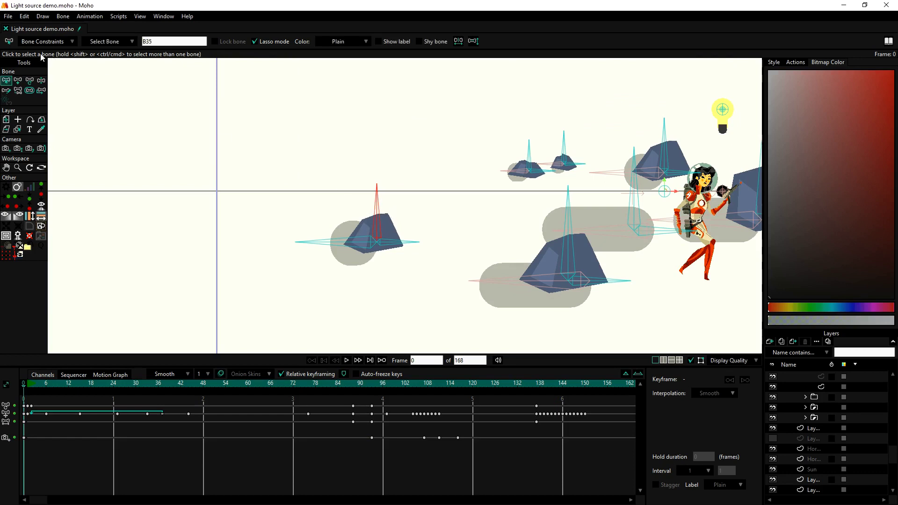
pyautogui.click(39, 42)
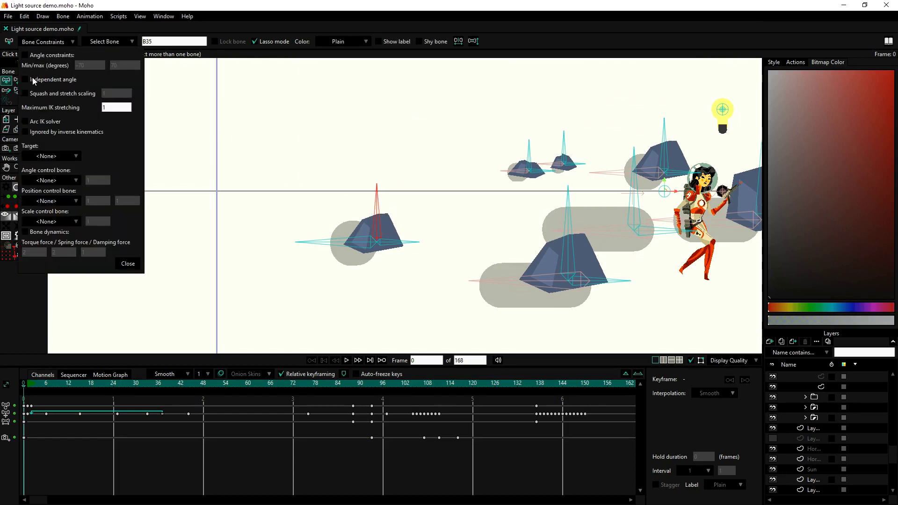
pyautogui.click(129, 264)
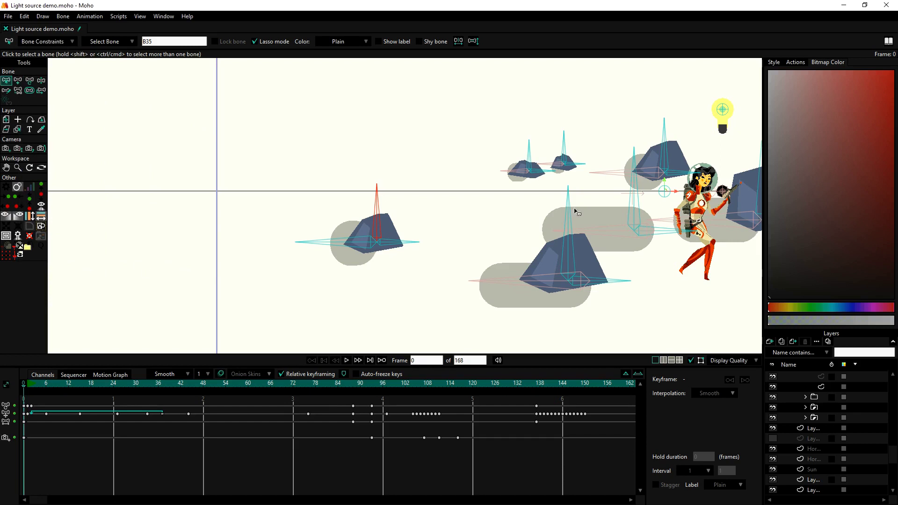
# Set the light bulb's bone B3 as the target of the new rock's short horizontal bone B36 and check its constraints.
pyautogui.scroll(1, 407, 257)
pyautogui.click(401, 243)
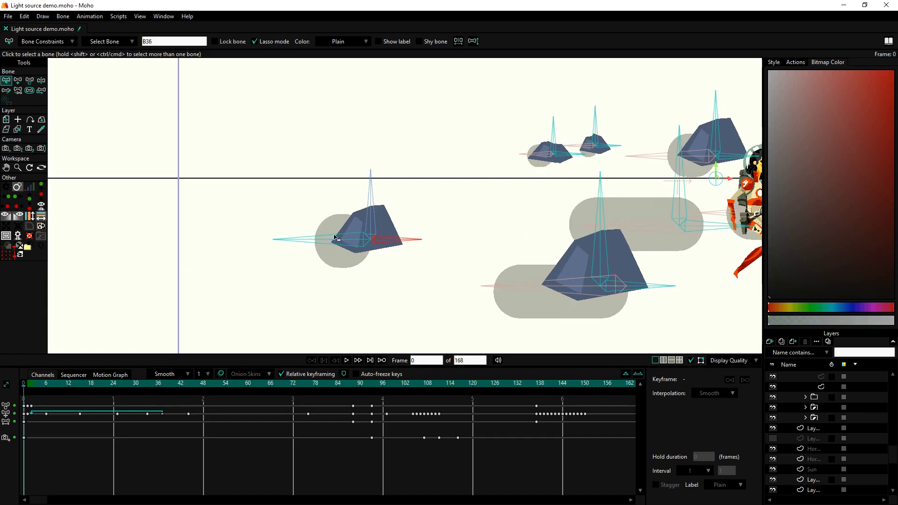
pyautogui.press('p')
pyautogui.moveTo(672, 209); pyautogui.dragTo(379, 269)
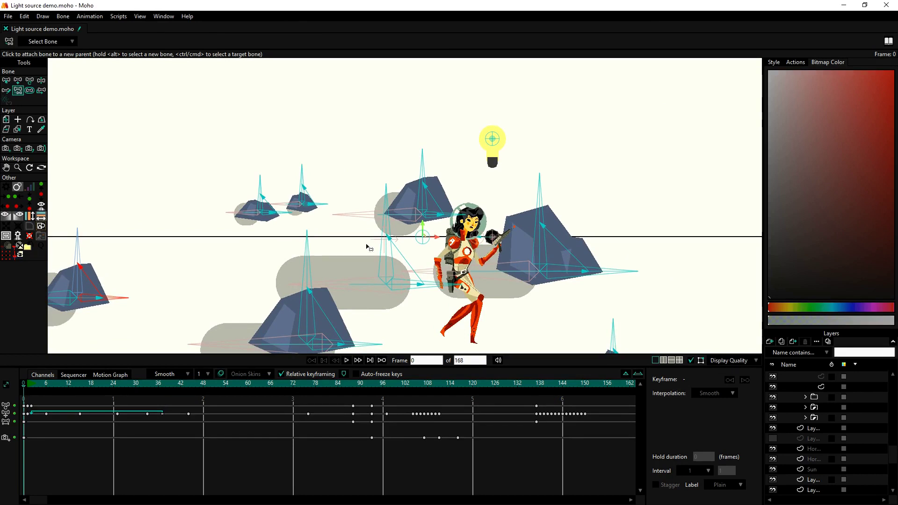
pyautogui.click(6, 80)
pyautogui.click(34, 42)
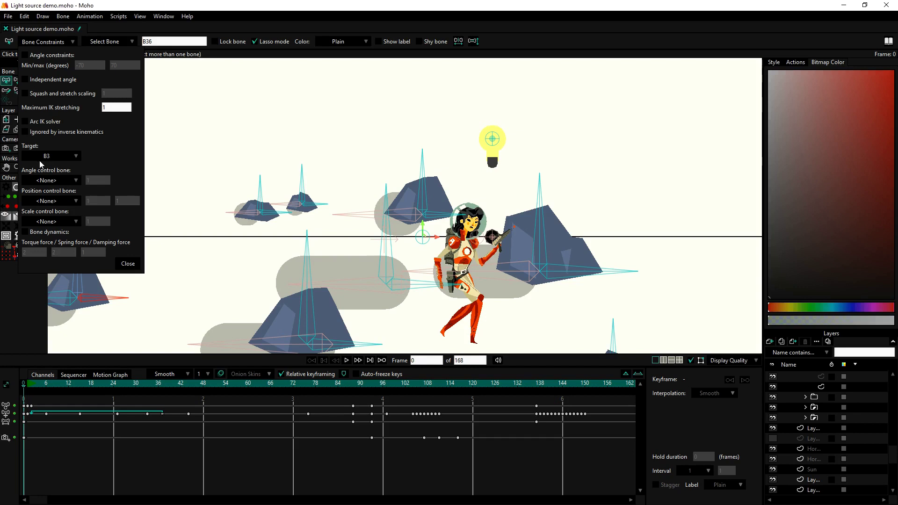
pyautogui.click(128, 263)
# Copy light-tracking bone B4_3 with its point bone, place the copies above the new rock, and keep their bone strength at 0.
pyautogui.moveTo(141, 276); pyautogui.dragTo(414, 208)
pyautogui.click(276, 235)
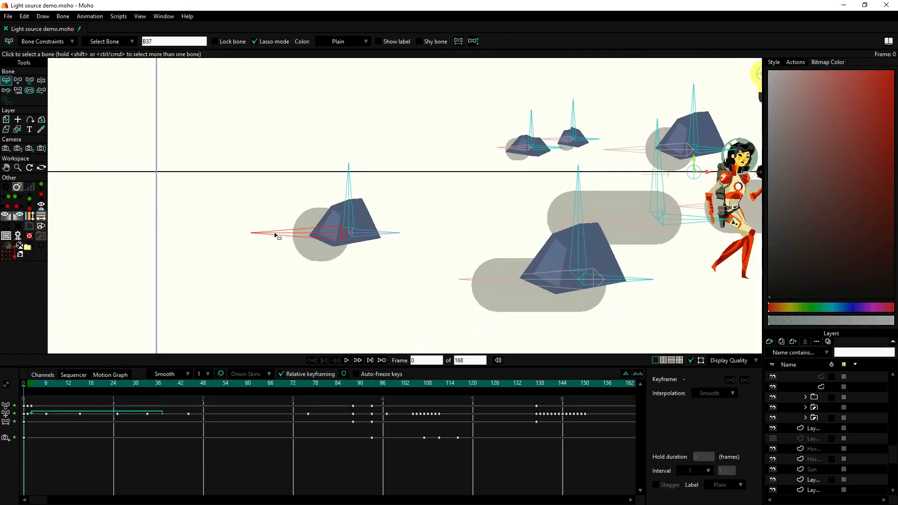
pyautogui.scroll(-5, 321, 281)
pyautogui.moveTo(351, 211); pyautogui.dragTo(352, 237)
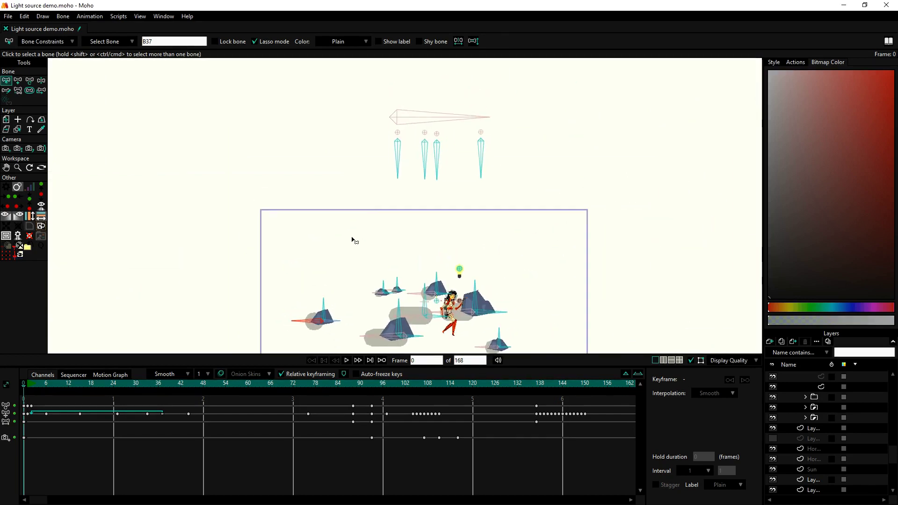
pyautogui.moveTo(371, 189)
pyautogui.mouseDown()
pyautogui.moveTo(400, 133)
pyautogui.moveTo(406, 146)
pyautogui.moveTo(396, 164)
pyautogui.mouseUp()
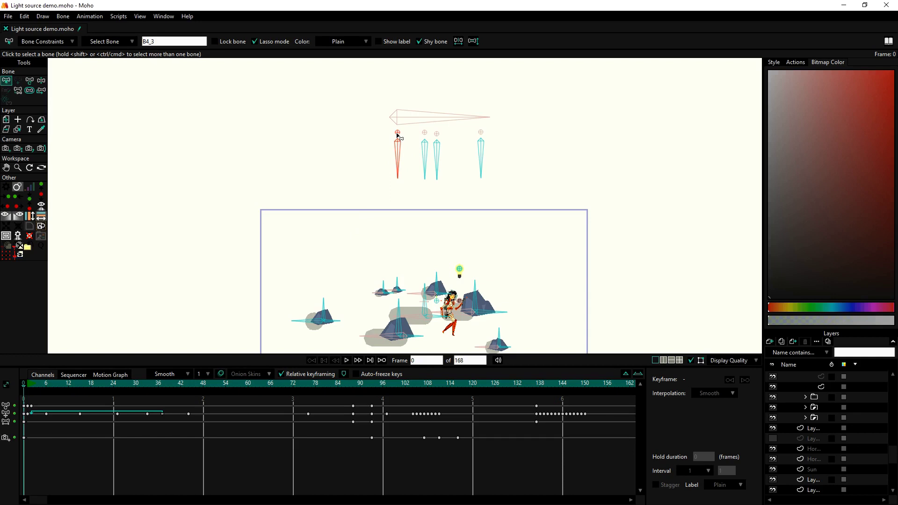
pyautogui.press('t')
pyautogui.moveTo(400, 149); pyautogui.dragTo(323, 167)
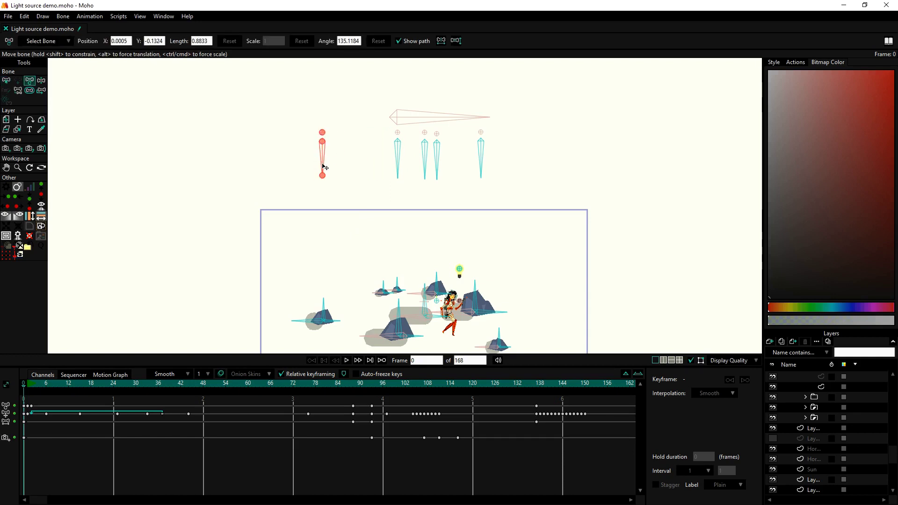
pyautogui.press('s')
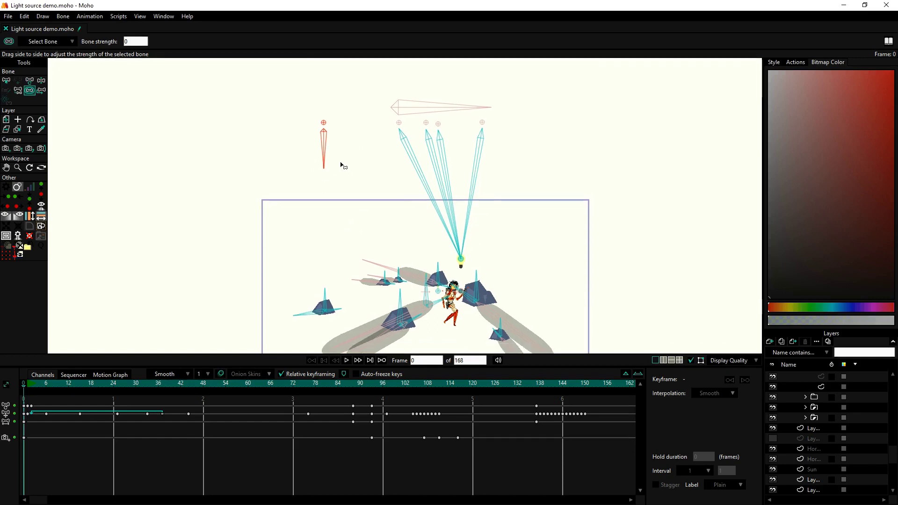
# Attach the copied point bone to the large horizontal bone above the scene.
pyautogui.press('p')
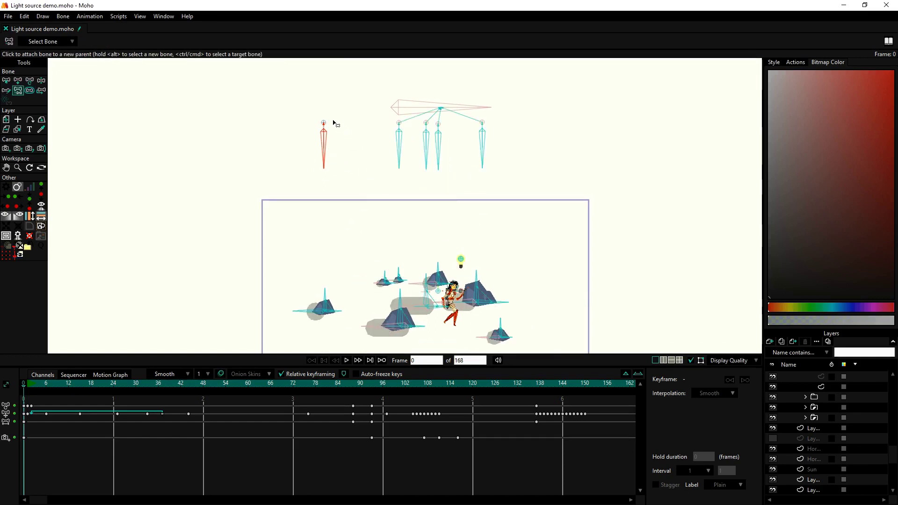
pyautogui.press('b')
pyautogui.press('p')
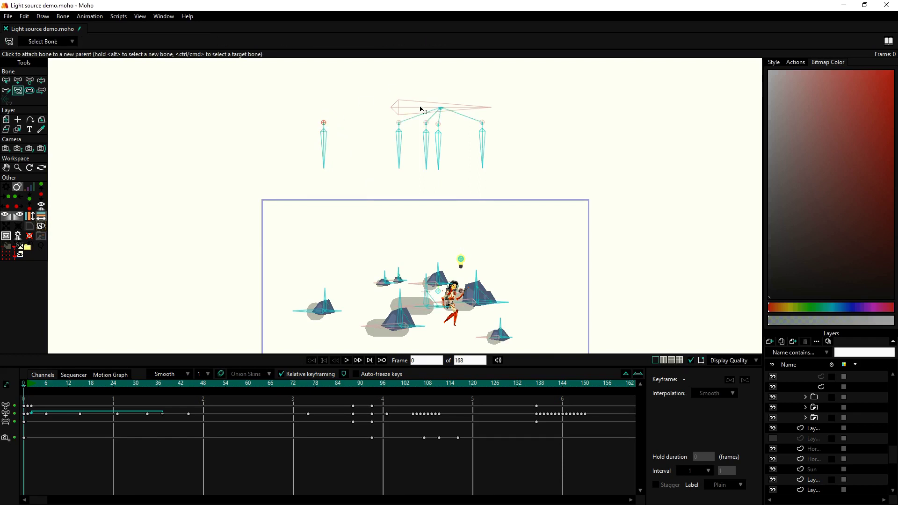
pyautogui.click(420, 111)
pyautogui.scroll(2, 318, 196)
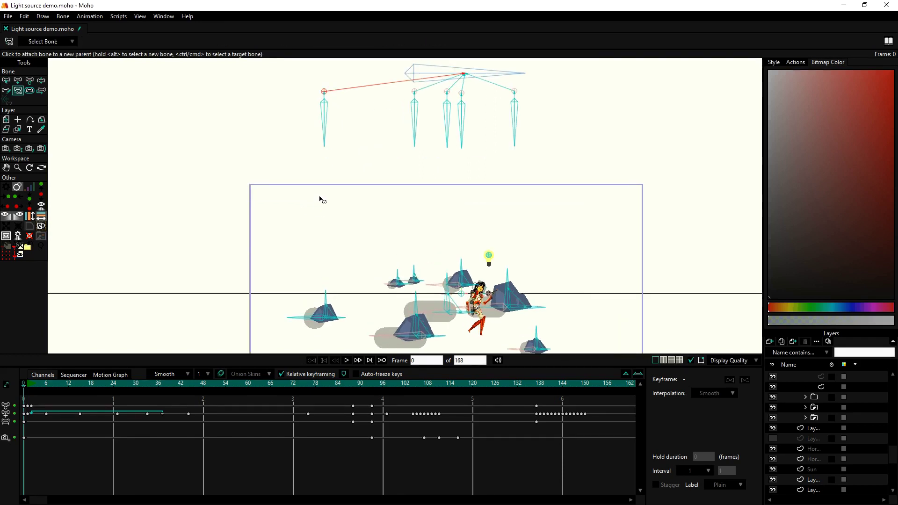
# Check on frame 1 how the copied bone reaches toward the light bulb, and return to frame 0.
pyautogui.moveTo(323, 256); pyautogui.dragTo(337, 212)
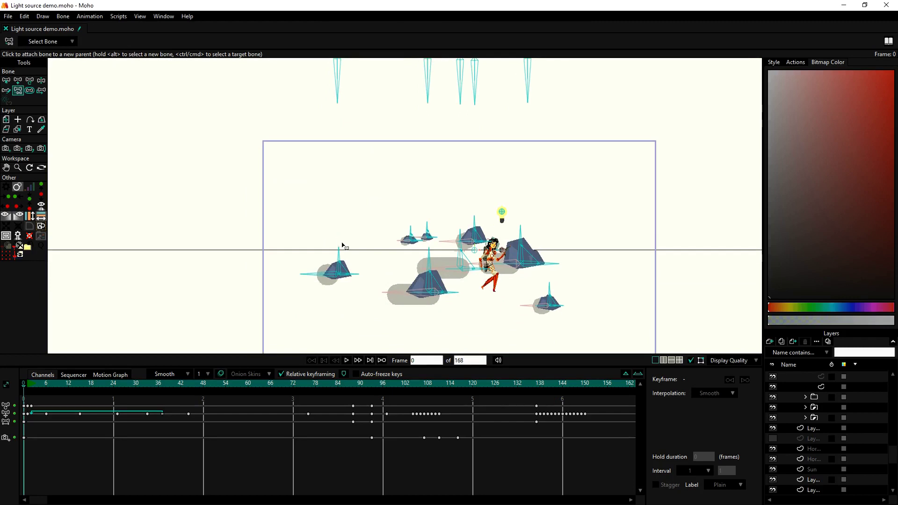
pyautogui.moveTo(346, 246); pyautogui.dragTo(346, 244)
pyautogui.scroll(1, 352, 250)
pyautogui.moveTo(341, 199); pyautogui.dragTo(356, 275)
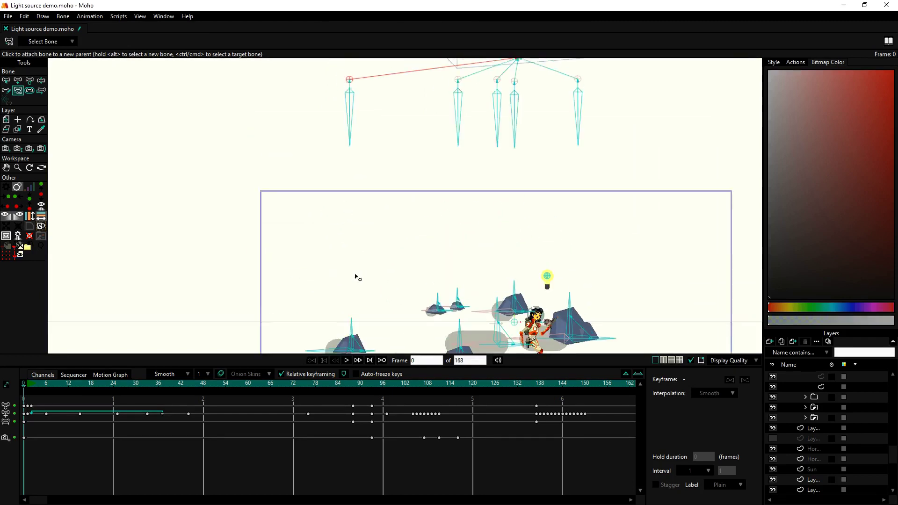
pyautogui.scroll(-2, 355, 275)
pyautogui.press('Right')
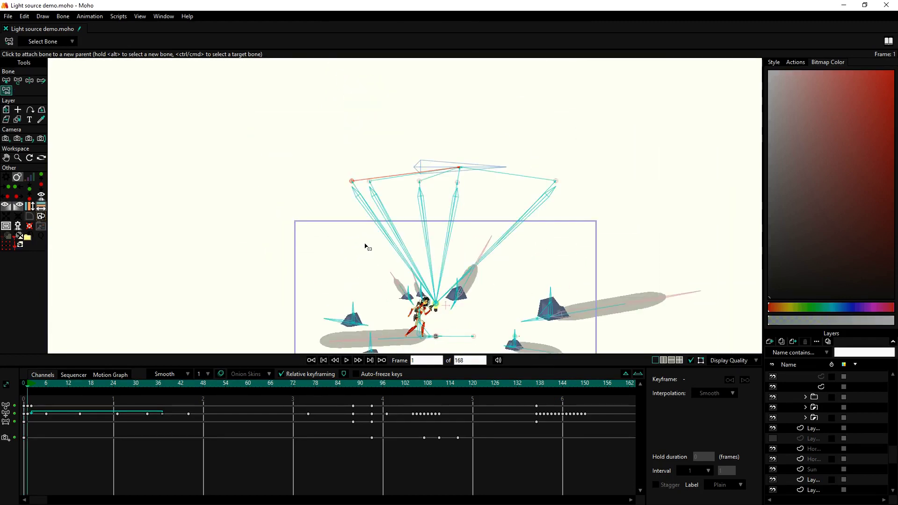
pyautogui.press('Left')
# Check the name of the copied light-tracking bone above the new rock.
pyautogui.moveTo(335, 220); pyautogui.dragTo(363, 162)
pyautogui.scroll(1, 342, 217)
pyautogui.press('b')
pyautogui.click(364, 164)
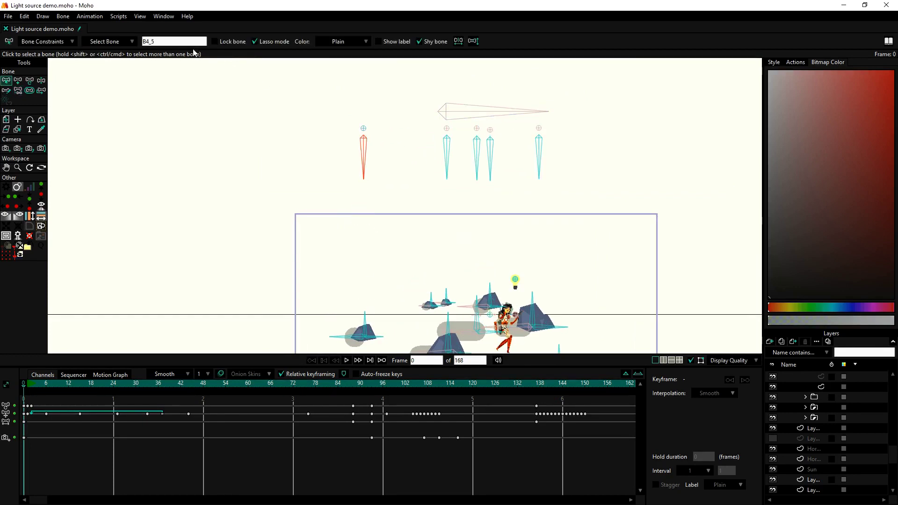
pyautogui.click(159, 40)
# Set B4_5 as the scale control bone of the new rock's shadow bone B37, with a factor of 0.75.
pyautogui.moveTo(343, 253); pyautogui.dragTo(330, 201)
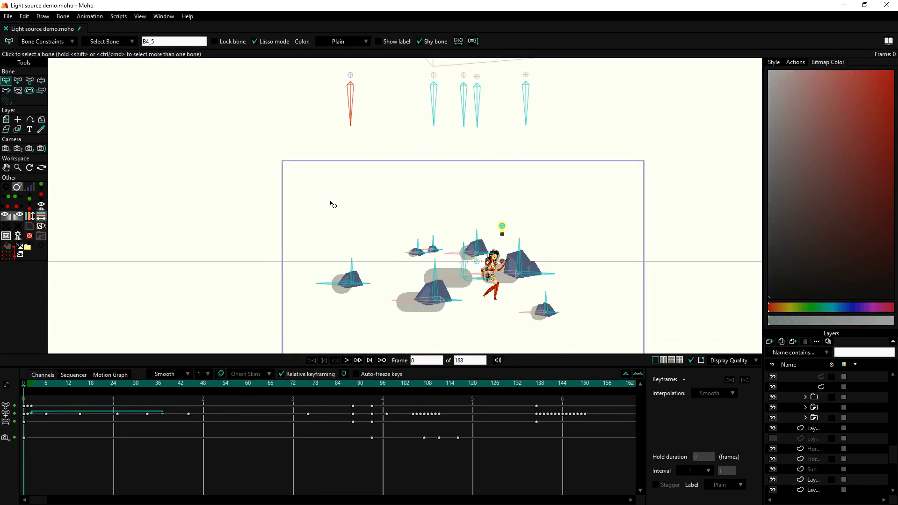
pyautogui.moveTo(304, 255); pyautogui.dragTo(322, 243)
pyautogui.scroll(1, 322, 242)
pyautogui.scroll(1, 322, 245)
pyautogui.click(346, 275)
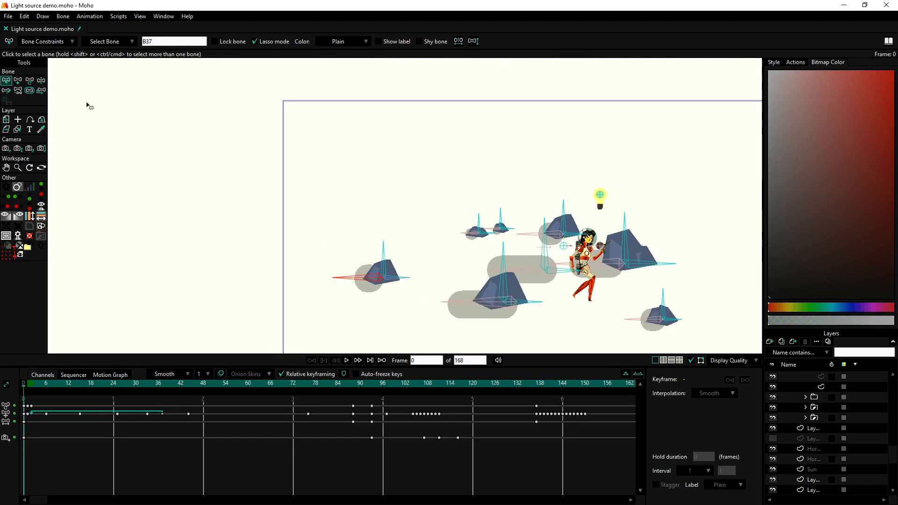
pyautogui.click(38, 43)
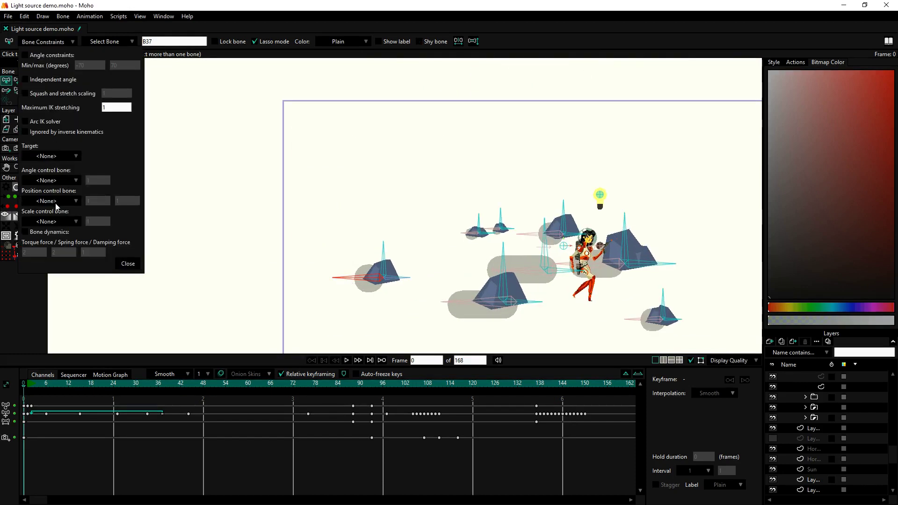
pyautogui.click(59, 224)
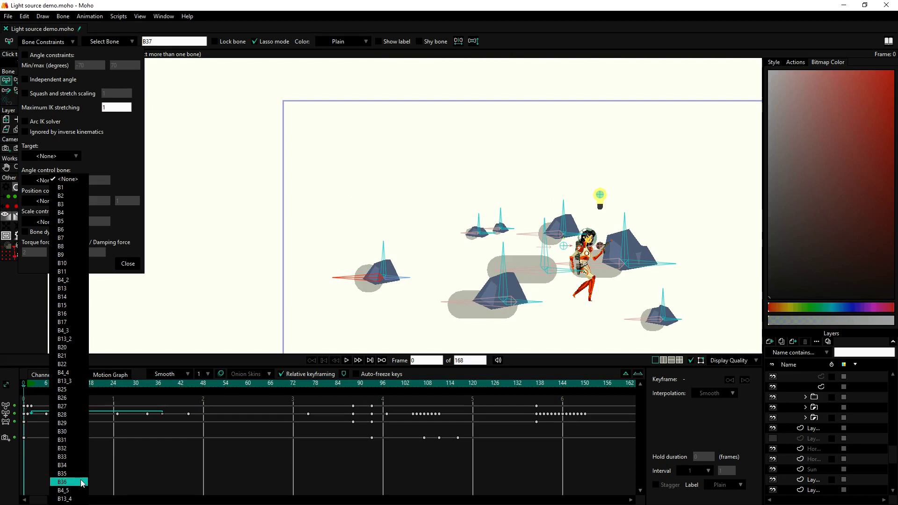
pyautogui.click(70, 491)
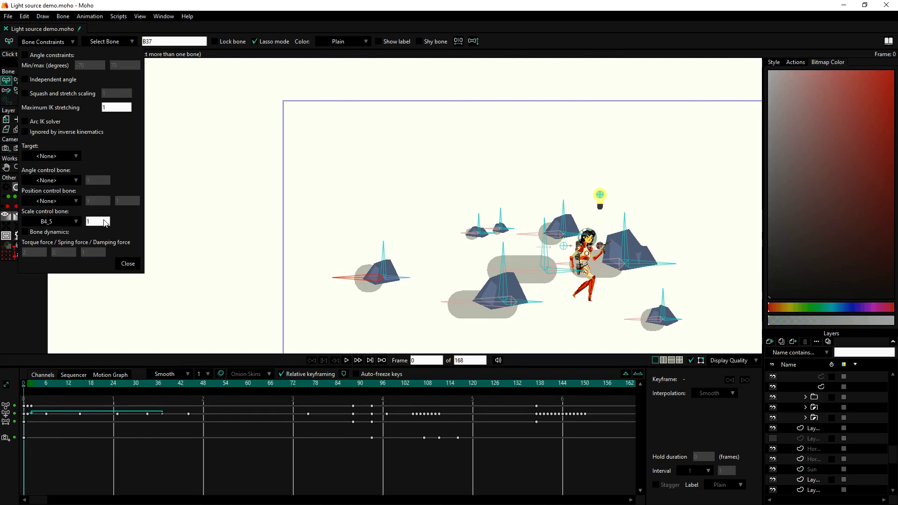
pyautogui.click(106, 222)
pyautogui.write('0.75')
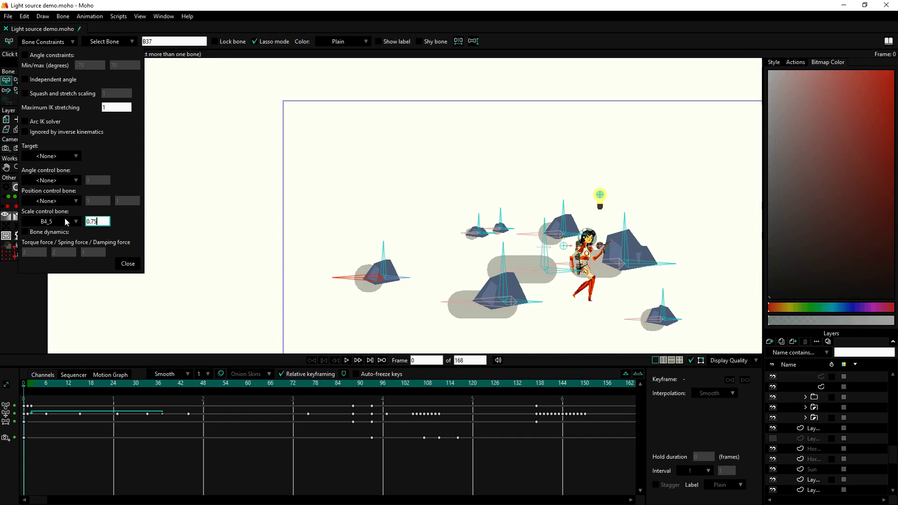
# Close the bone constraints and bind the new Rock layer to the upright bone standing in the rock.
pyautogui.click(128, 263)
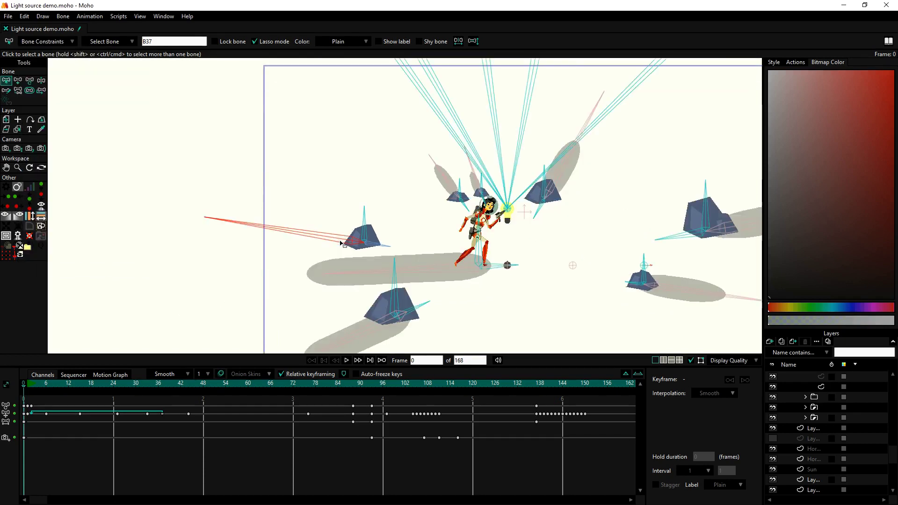
pyautogui.scroll(2, 346, 252)
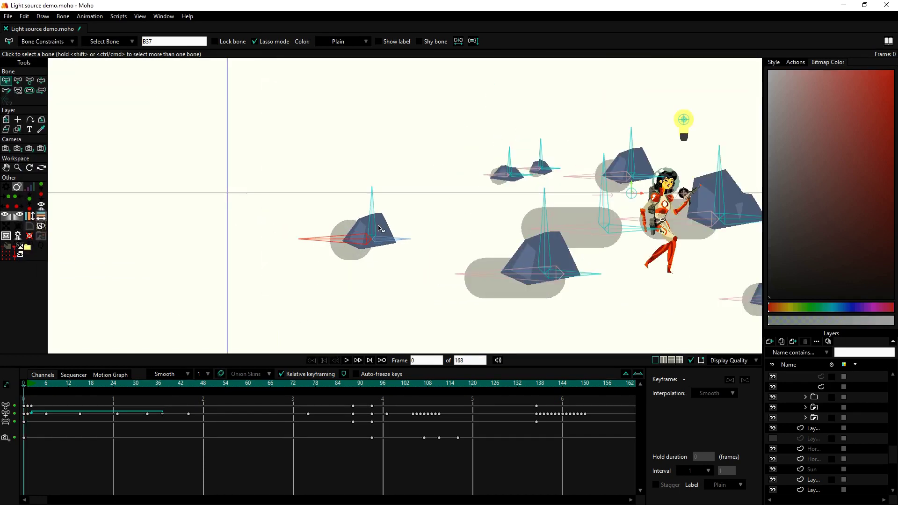
pyautogui.keyDown('alt'); pyautogui.rightClick(367, 225); pyautogui.keyUp('alt')
pyautogui.click(30, 168)
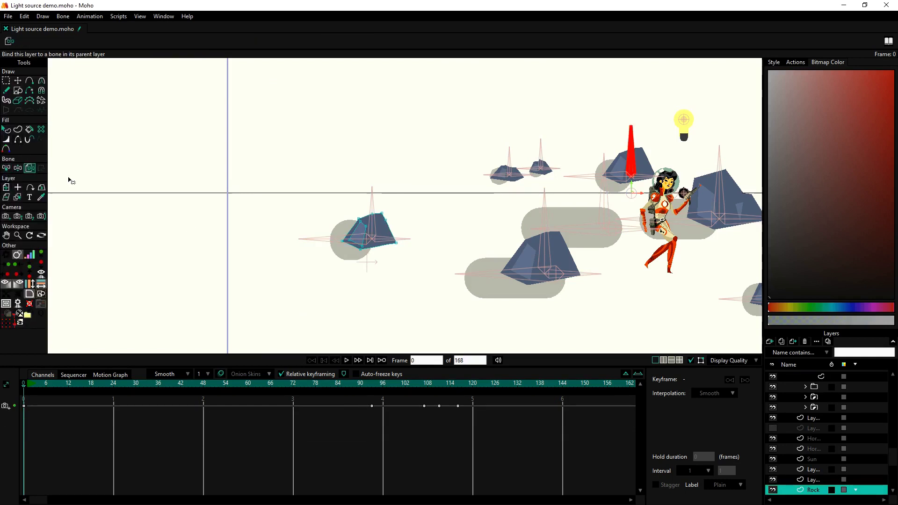
pyautogui.click(368, 210)
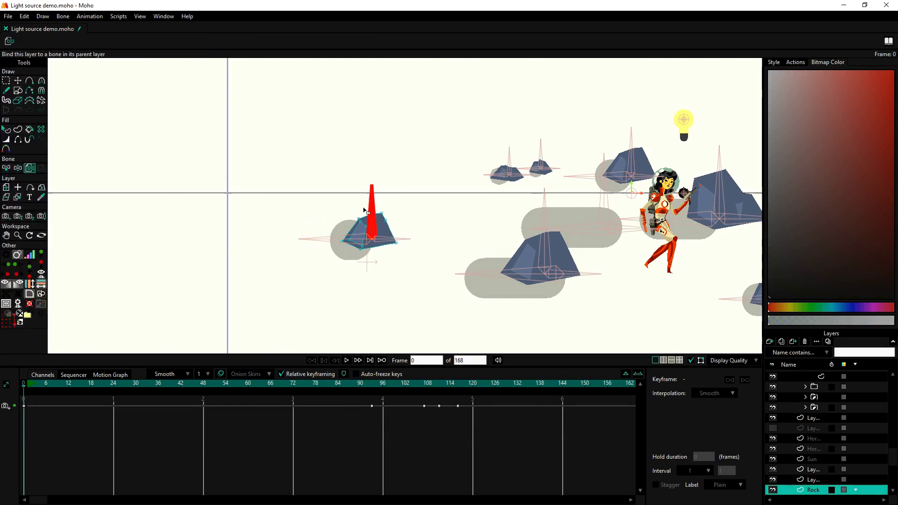
# Bind the new rock's shadow layer to its horizontal shadow bone B37 and return to the bone layer.
pyautogui.keyDown('alt'); pyautogui.rightClick(346, 224); pyautogui.keyUp('alt')
pyautogui.click(345, 235)
pyautogui.keyDown('alt'); pyautogui.rightClick(350, 235); pyautogui.keyUp('alt')
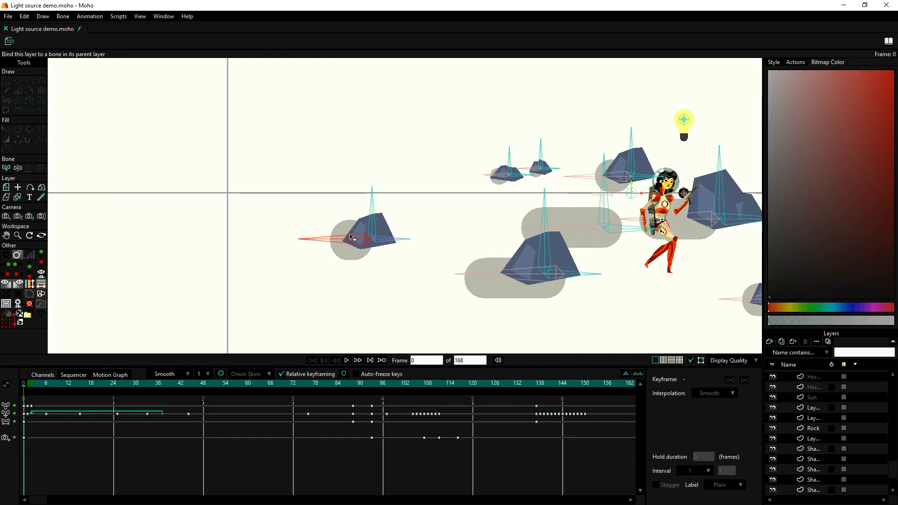
# On frame 1, move the light bulb's bone beyond the upper-left corner of the camera frame to test the shadows.
pyautogui.press('Right')
pyautogui.scroll(-3, 365, 251)
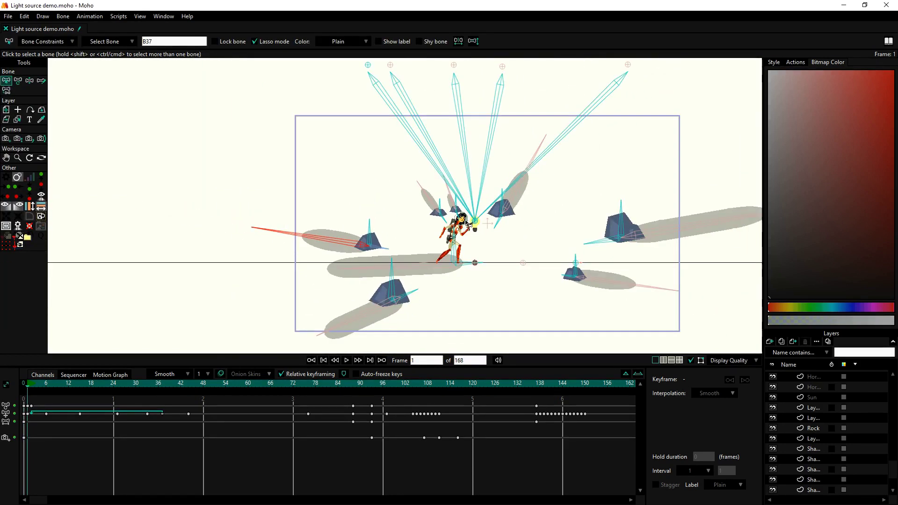
pyautogui.press('z')
pyautogui.moveTo(468, 224); pyautogui.dragTo(193, 113)
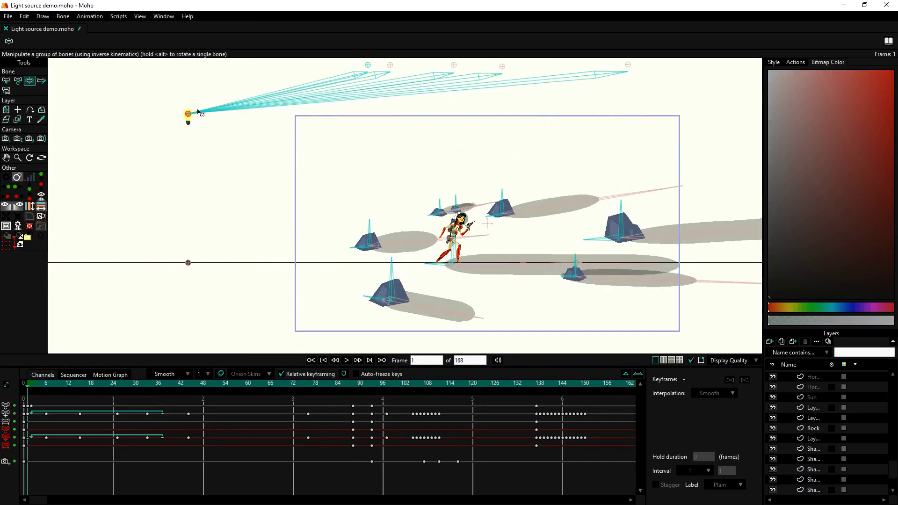